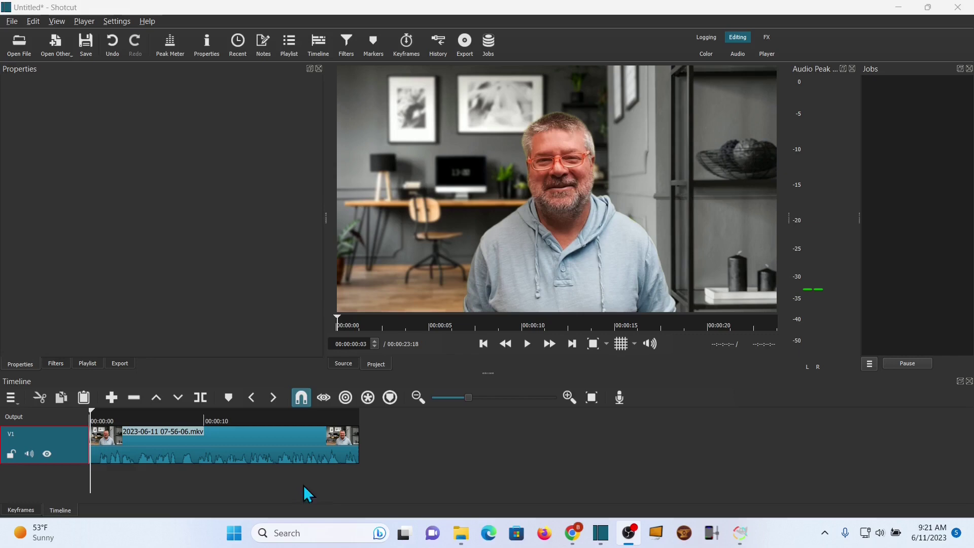
- Place markers at about 7 seconds and at 00:00:08:18 in the talking-head clip
click(168, 475)
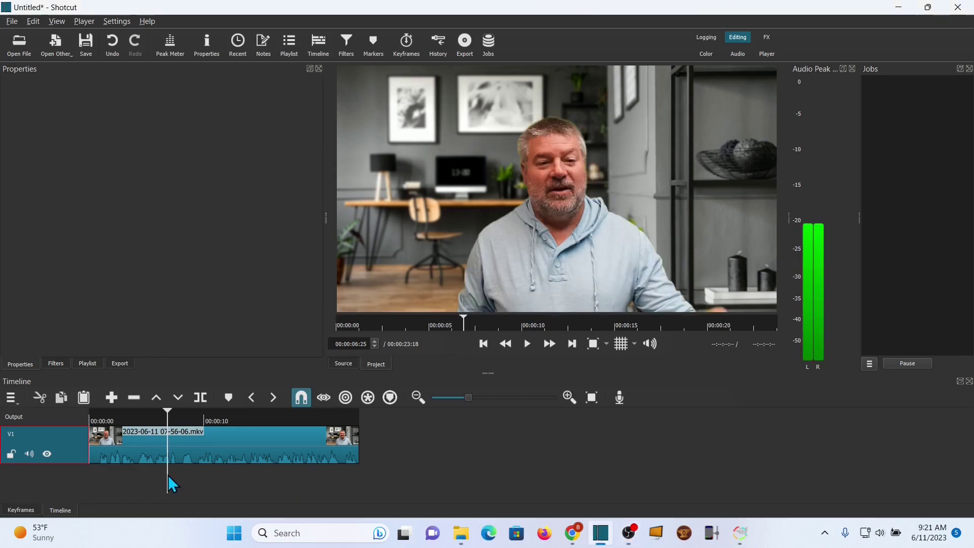
click(527, 344)
click(527, 344)
drag(182, 489, 173, 484)
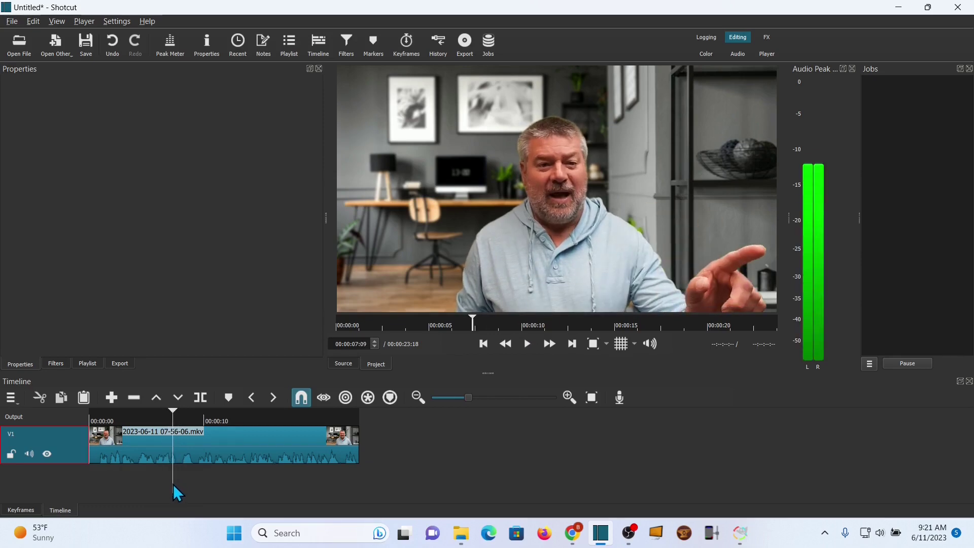
click(228, 397)
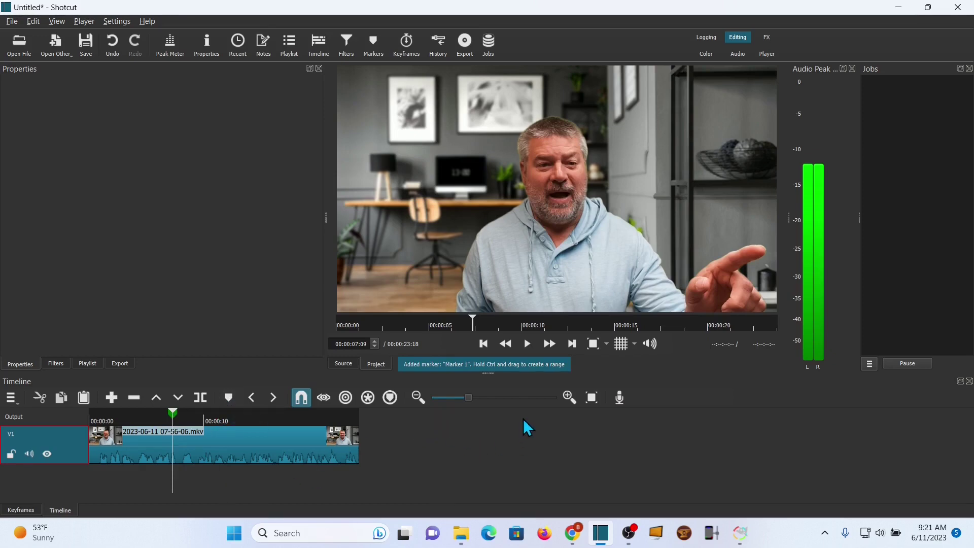
click(528, 345)
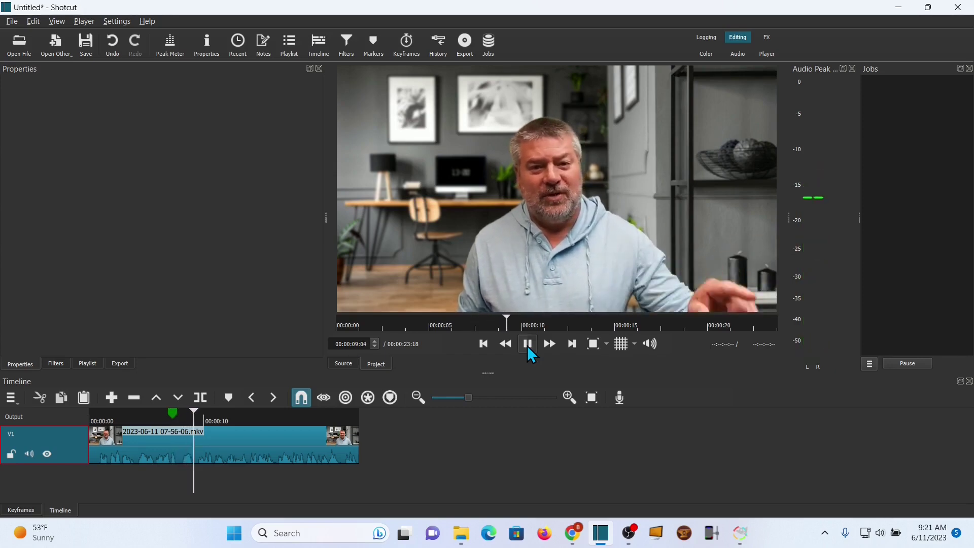
click(528, 345)
click(189, 480)
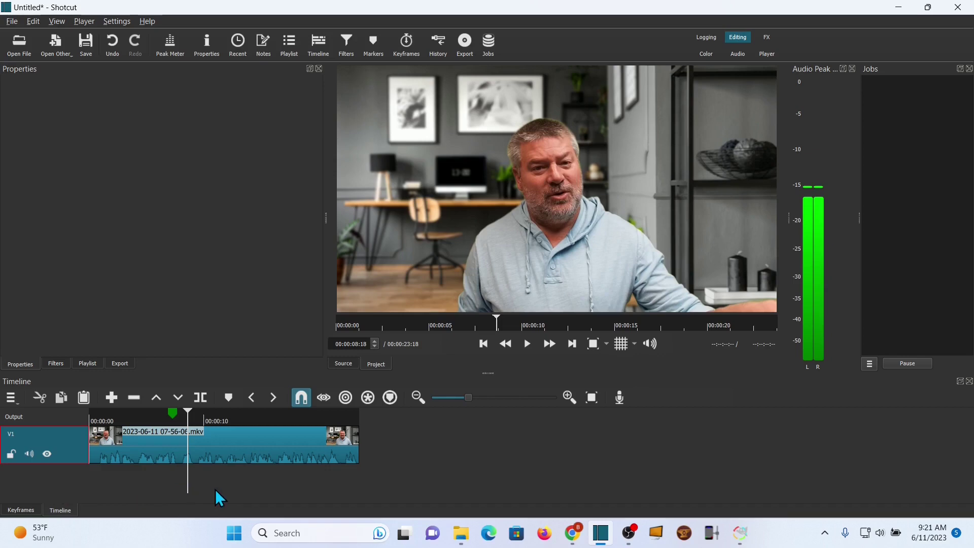
click(228, 397)
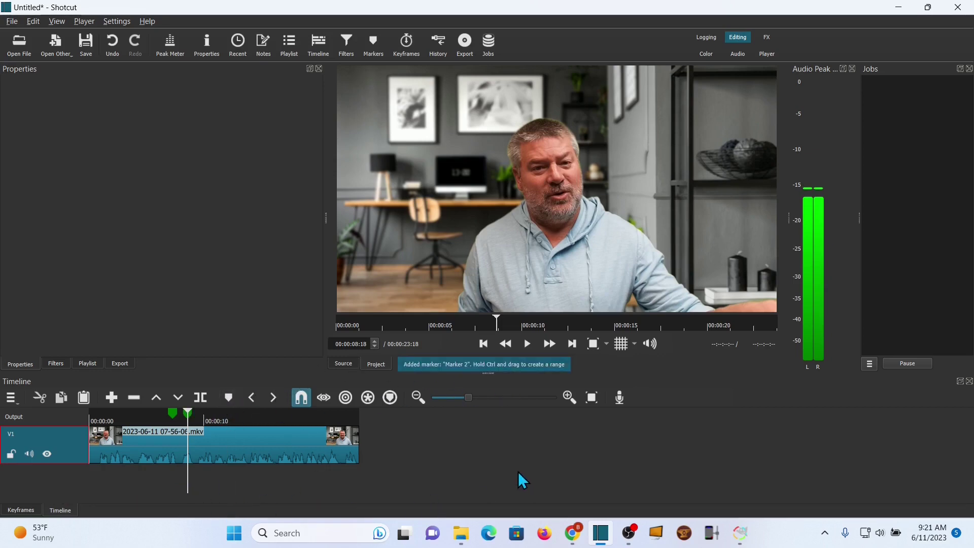
- Fit the timeline, add a V2 video track above V1, and park the playhead on the first marker
click(593, 398)
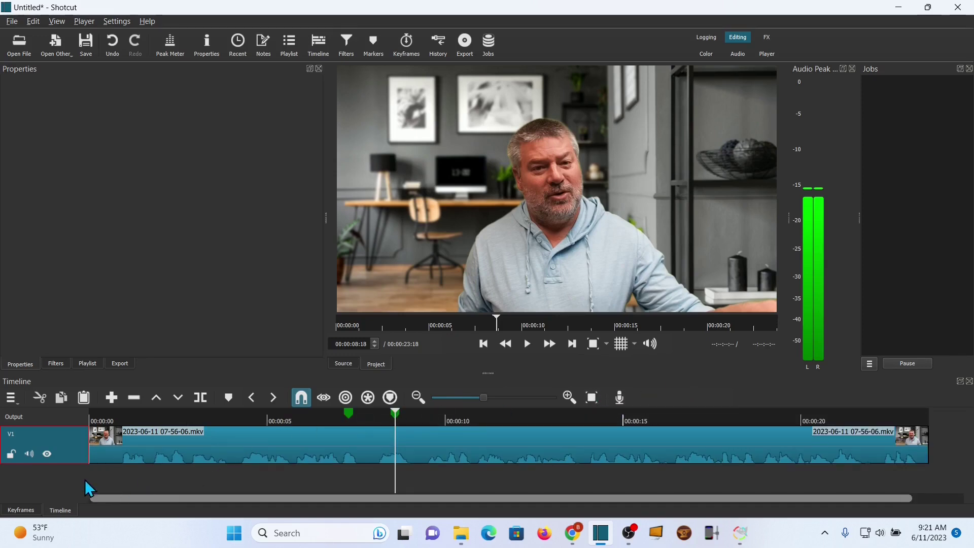
drag(489, 373, 492, 349)
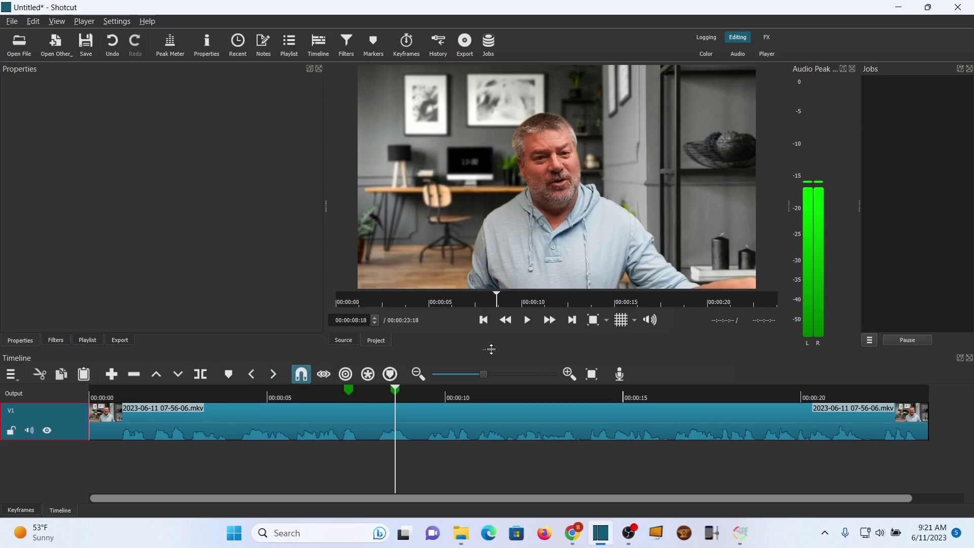
right_click(78, 440)
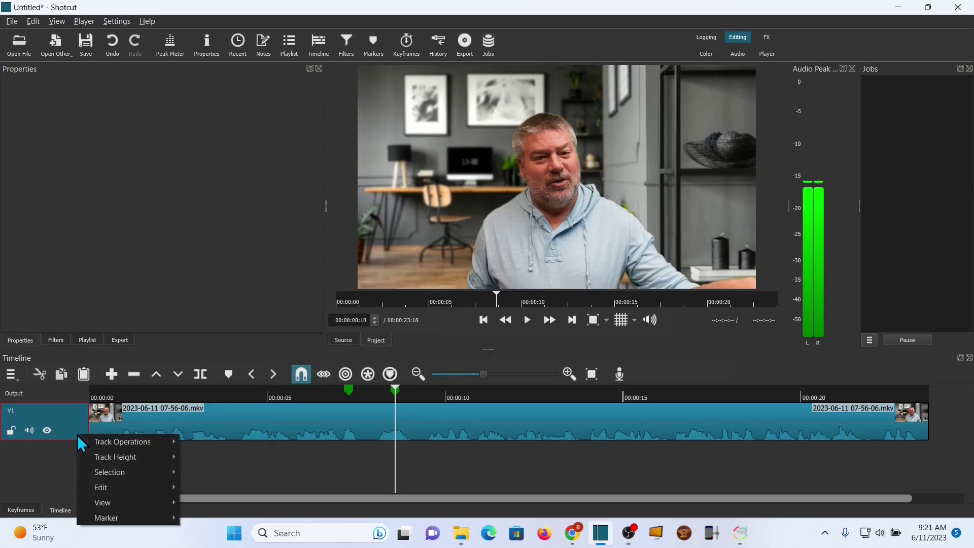
mouse_move(97, 443)
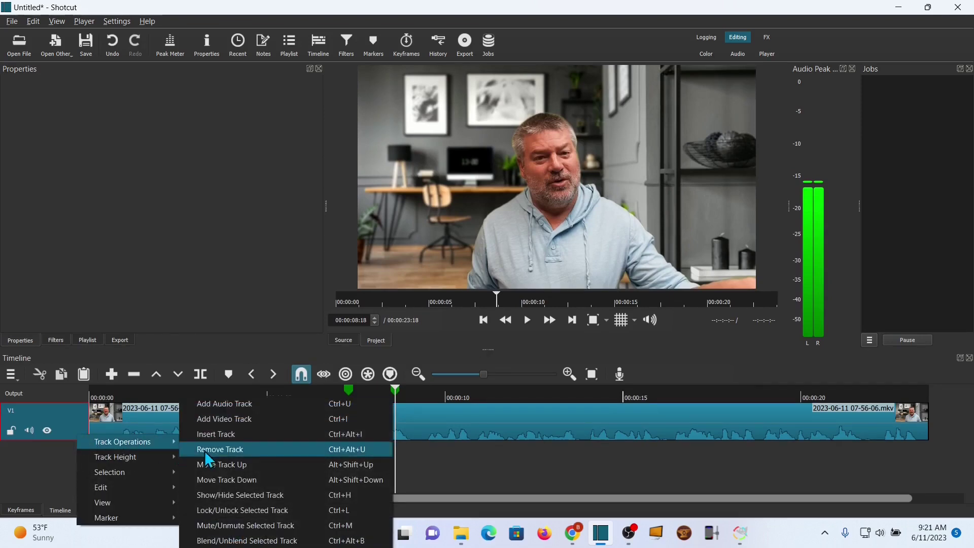
click(259, 415)
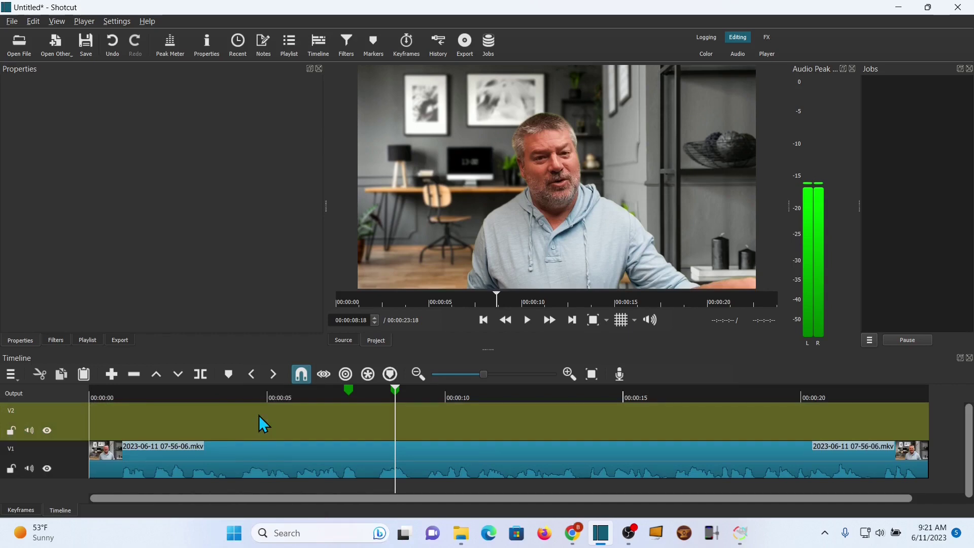
click(351, 490)
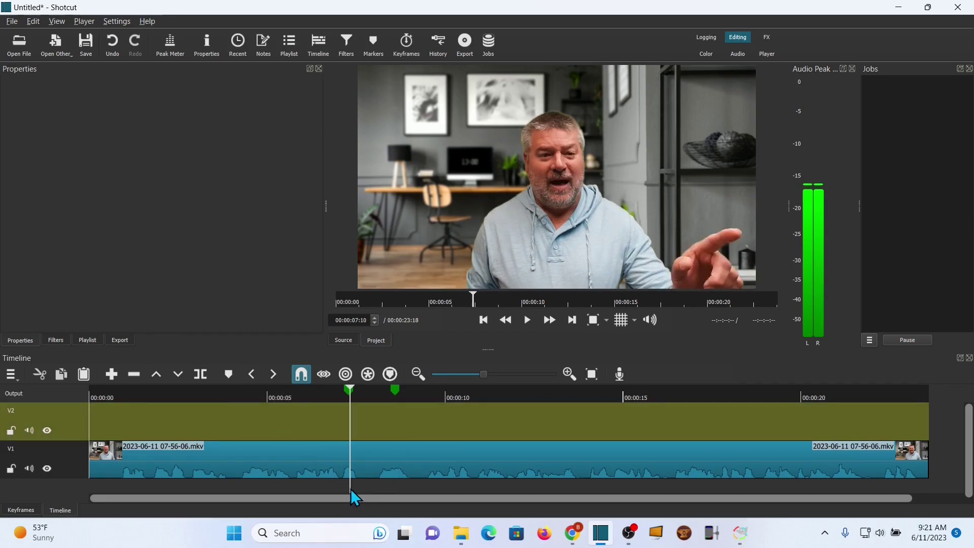
click(348, 488)
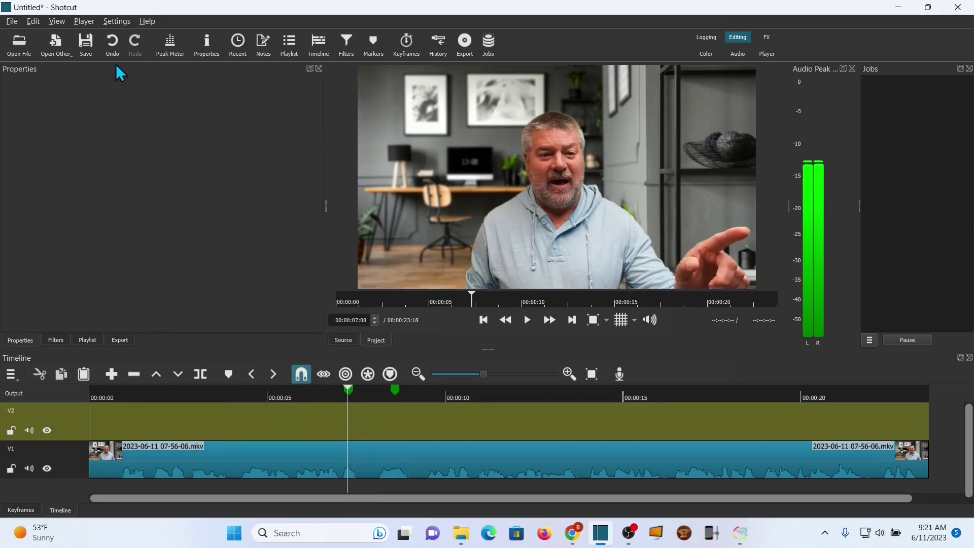
- Open Pop Neon Green.png, drop it on V2 at the first marker, and trim it to 24 frames
click(19, 44)
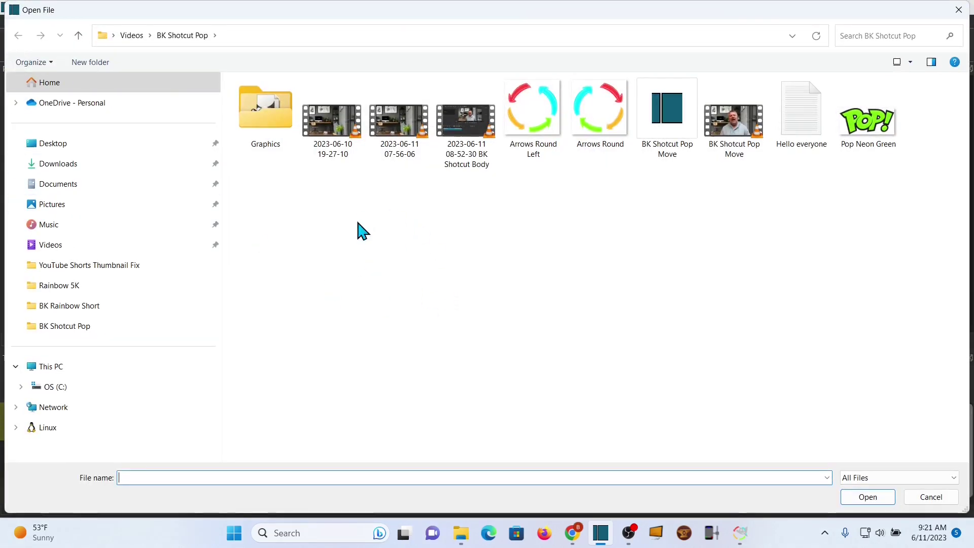
click(869, 128)
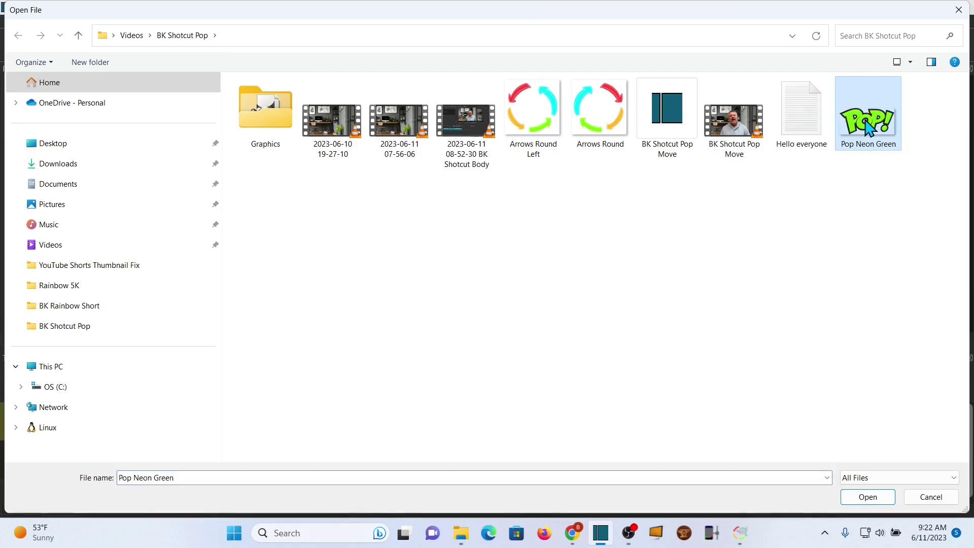
double_click(869, 128)
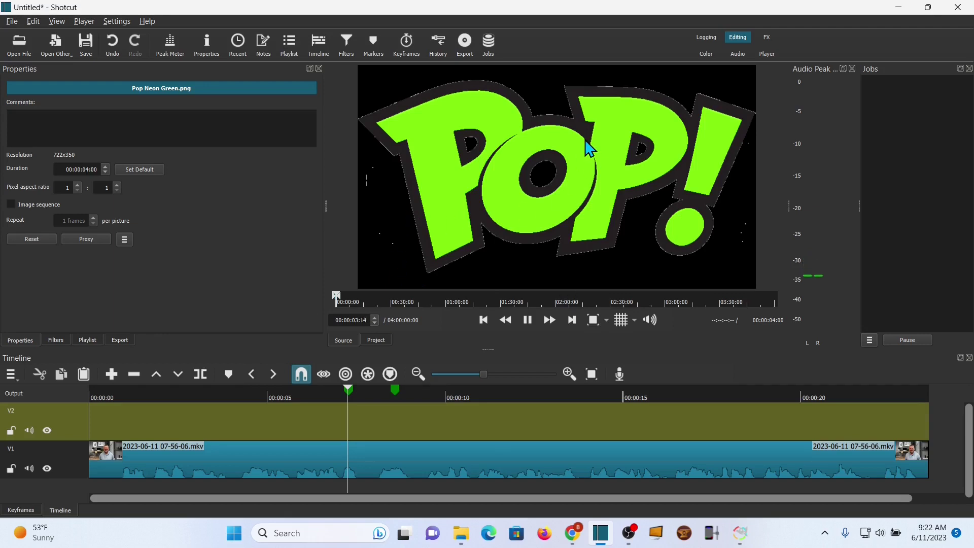
drag(587, 142, 352, 412)
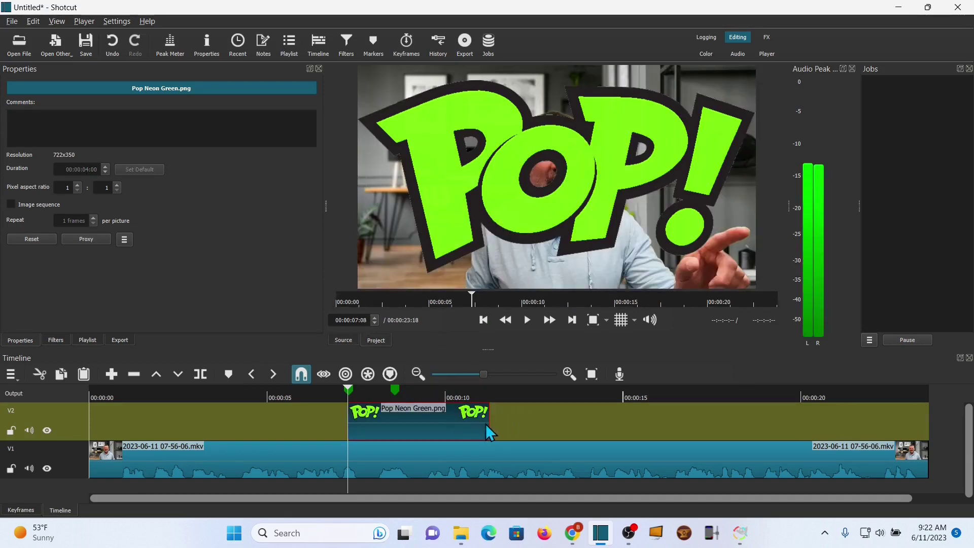
drag(489, 428, 366, 420)
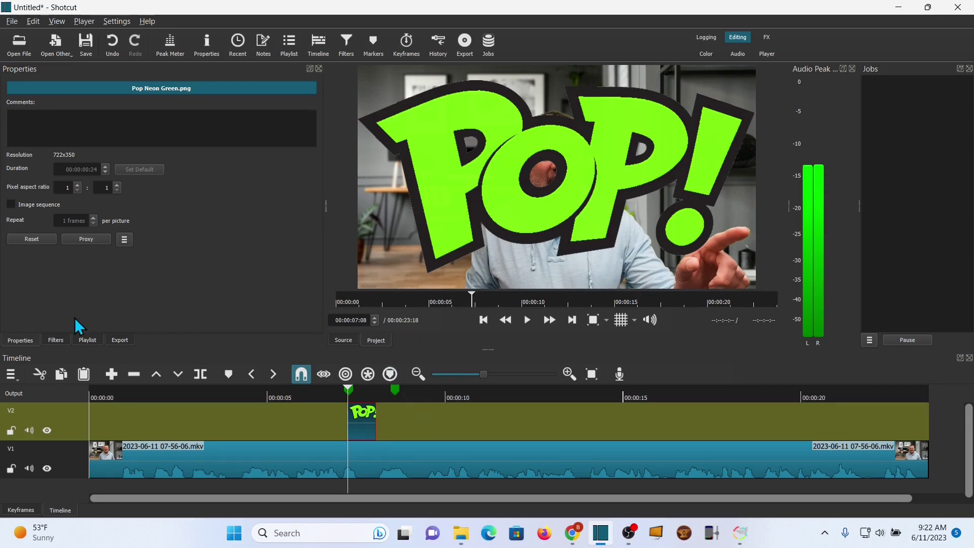
- Add a Size, Position & Rotate filter to the POP! clip
click(55, 340)
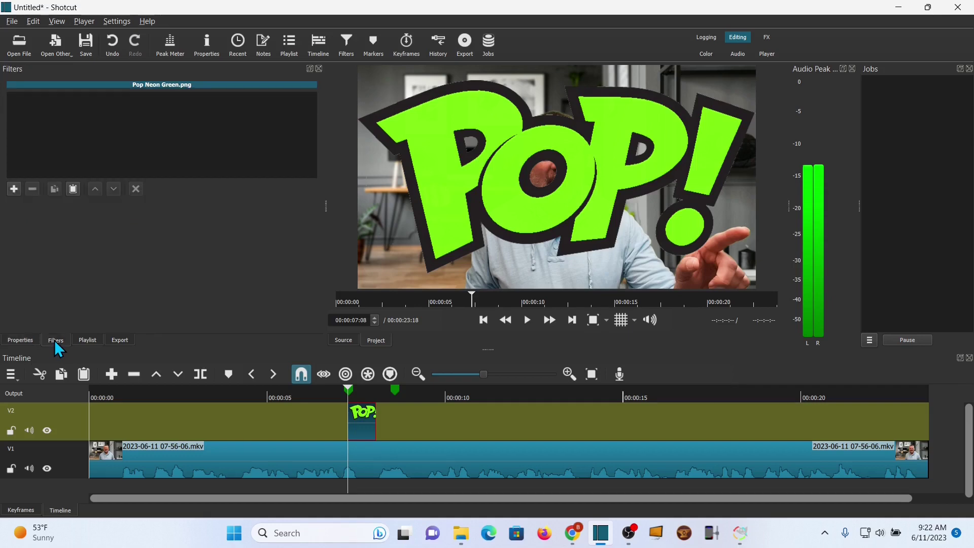
click(13, 190)
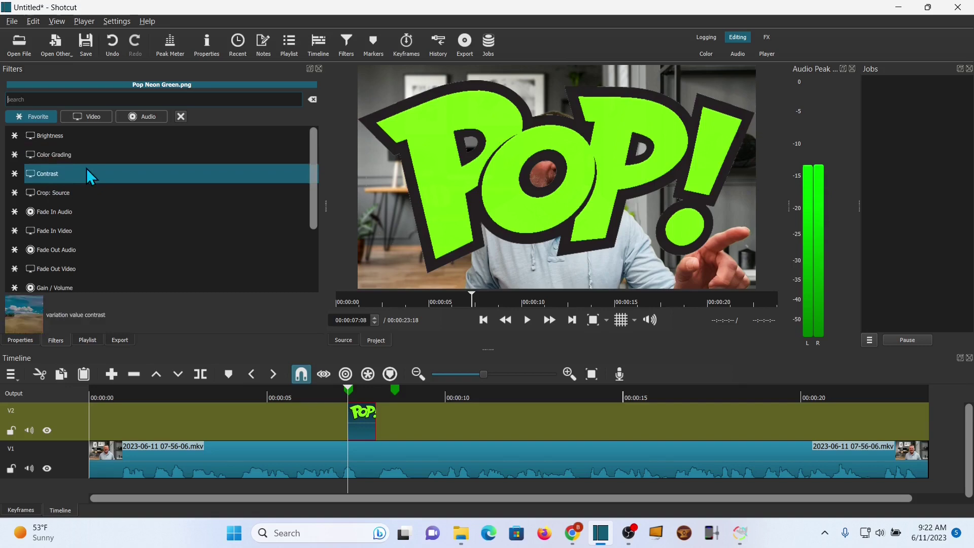
scroll(74, 230, down, 1)
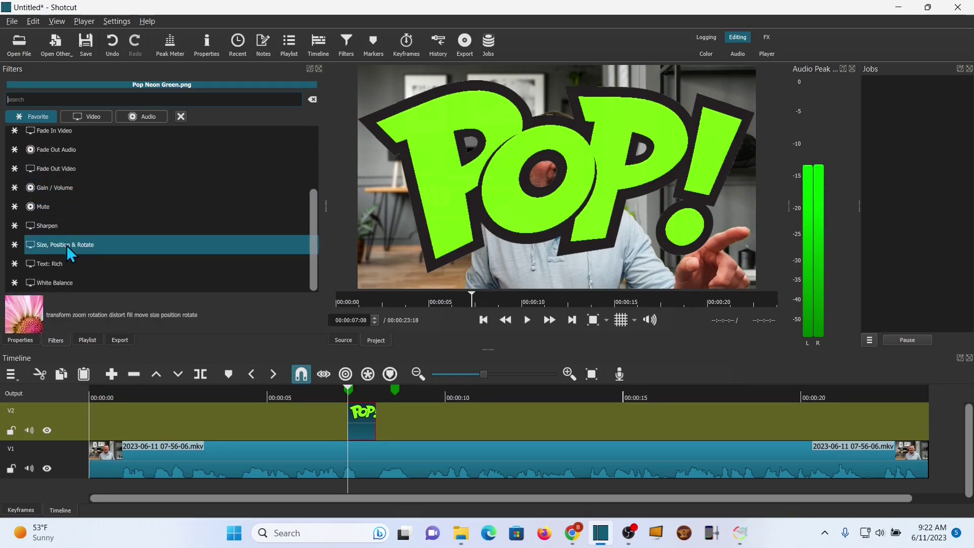
click(66, 245)
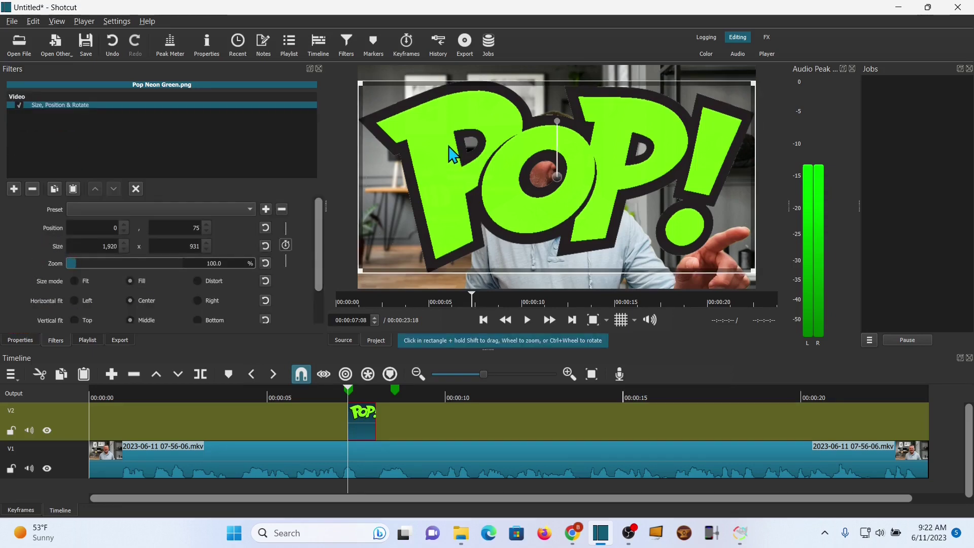
- Shrink the POP! overlay into the lower right corner and set its zoom to 32%
drag(361, 82, 640, 231)
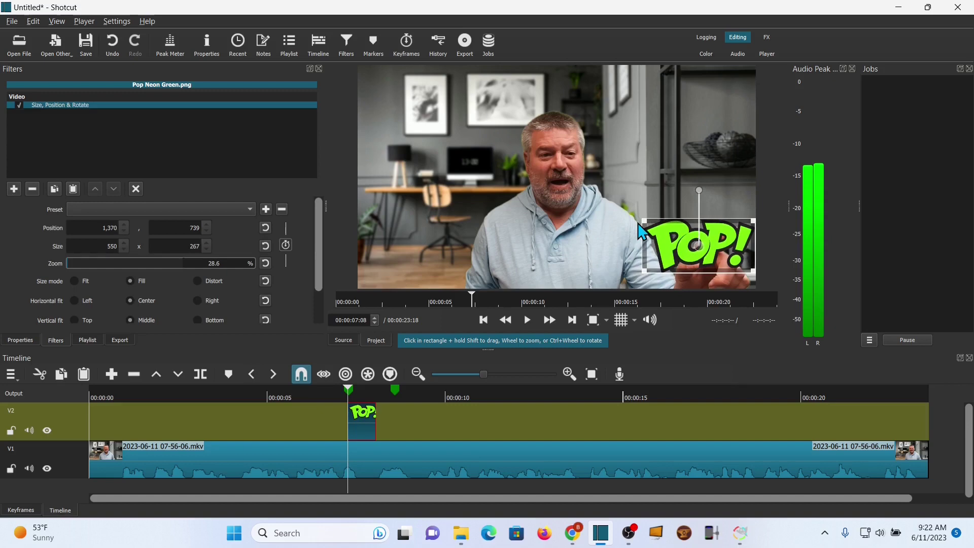
scroll(638, 231, up, 3)
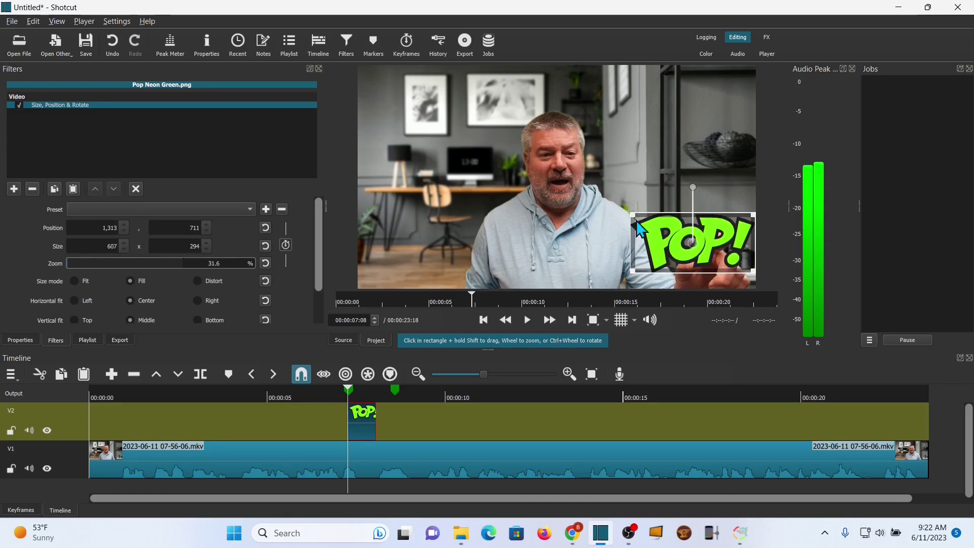
drag(679, 258, 679, 262)
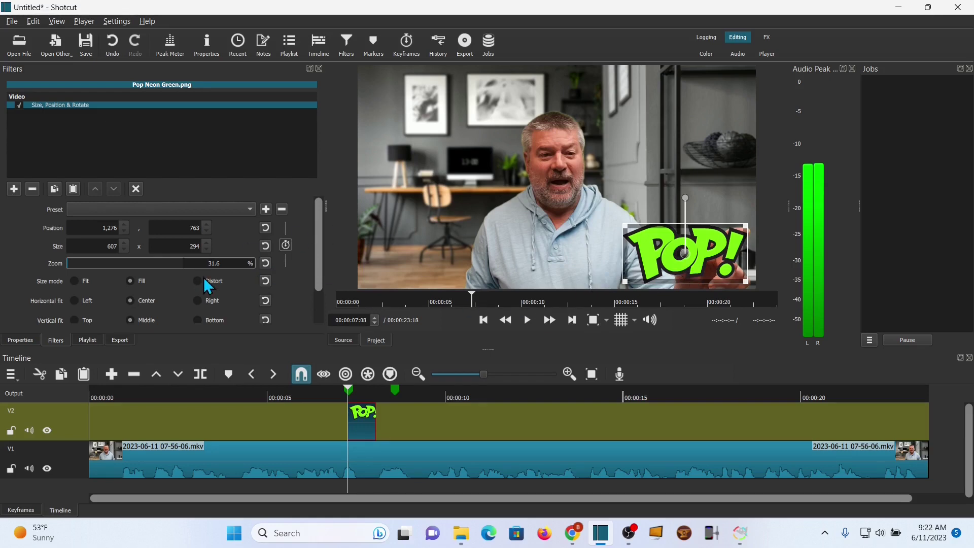
drag(221, 264, 204, 263)
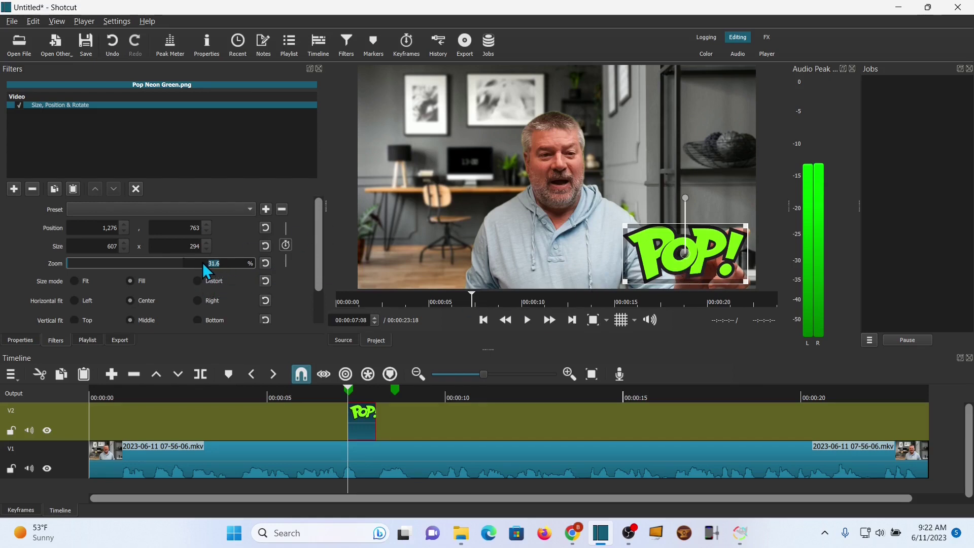
text(32)
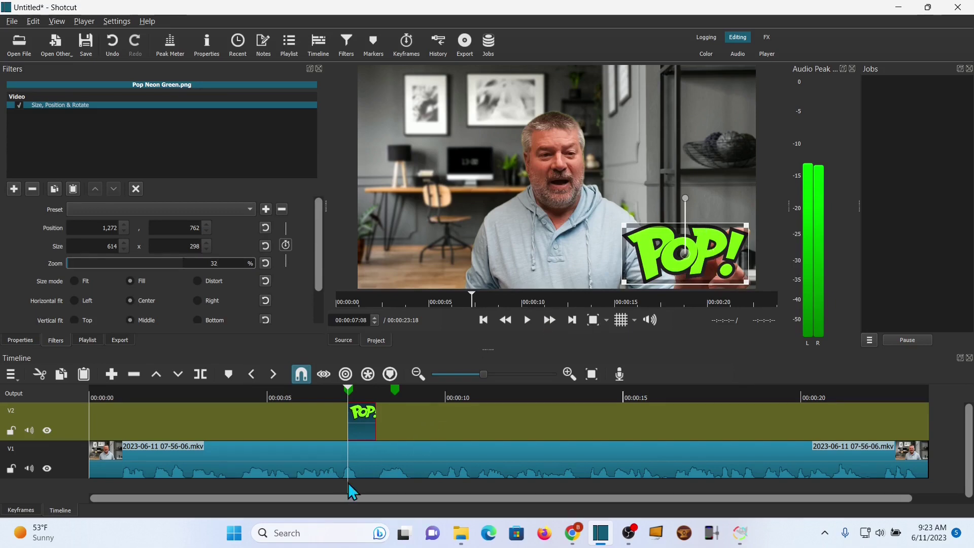
drag(346, 488, 337, 483)
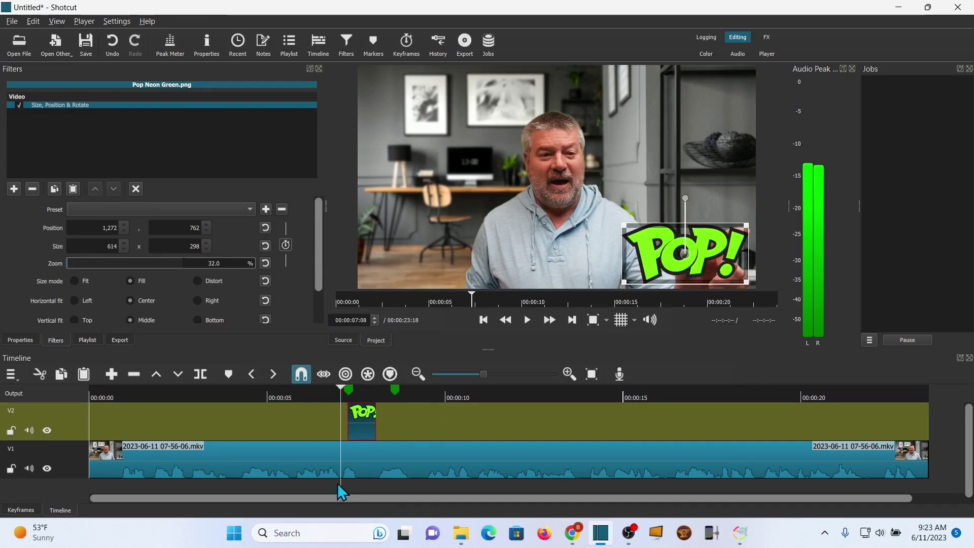
click(527, 320)
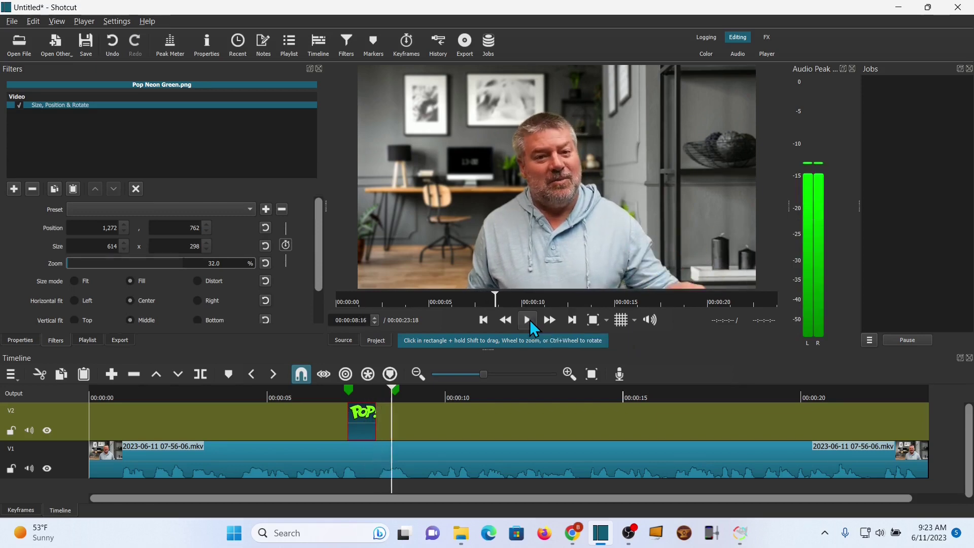
drag(395, 485, 351, 487)
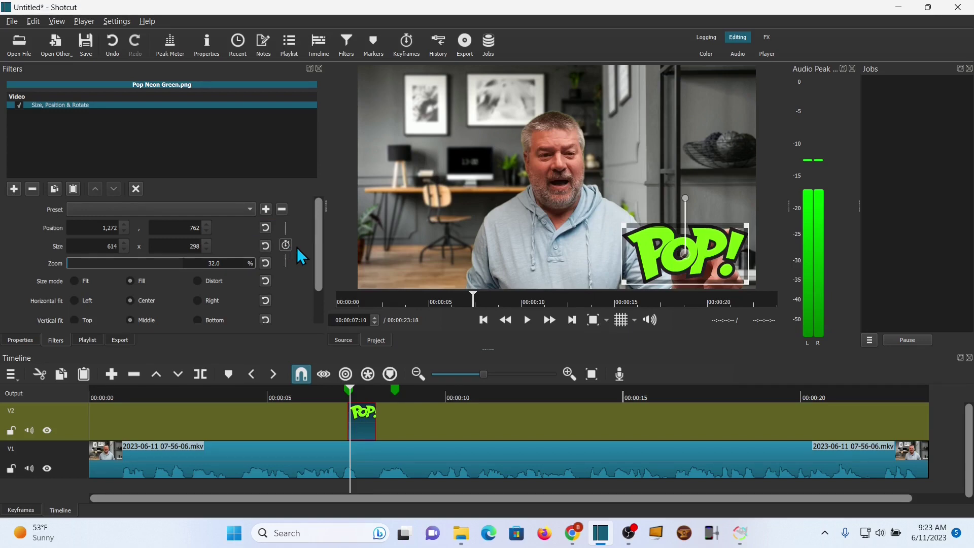
mouse_move(321, 223)
mouse_down()
mouse_move(321, 264)
mouse_move(320, 224)
mouse_up()
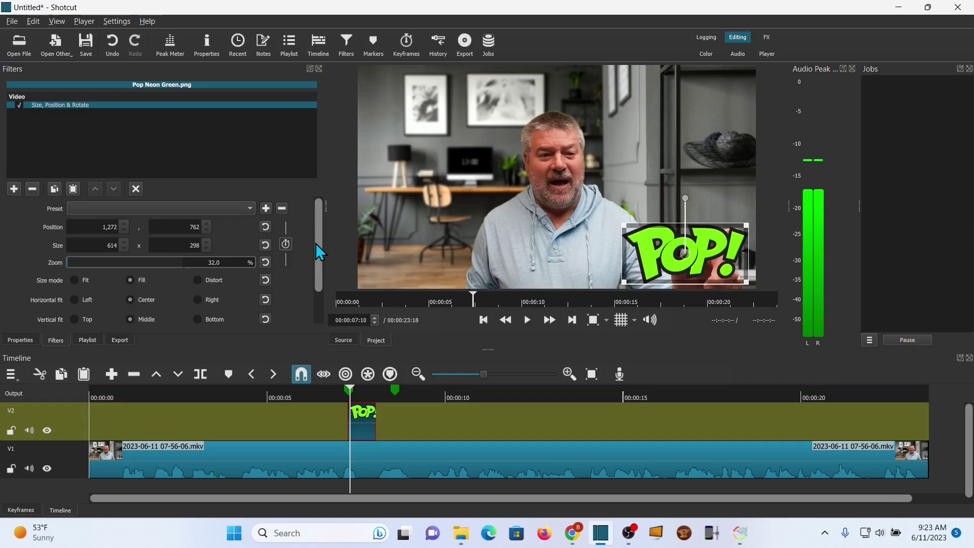
- Enable Size & Position keyframes for the POP! overlay and fit the whole clip in the Keyframes panel
click(287, 244)
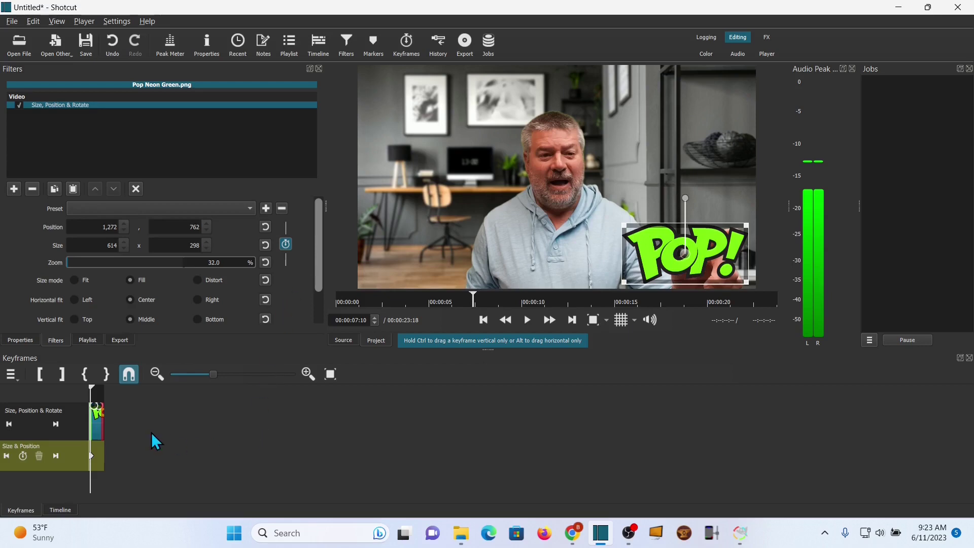
click(331, 374)
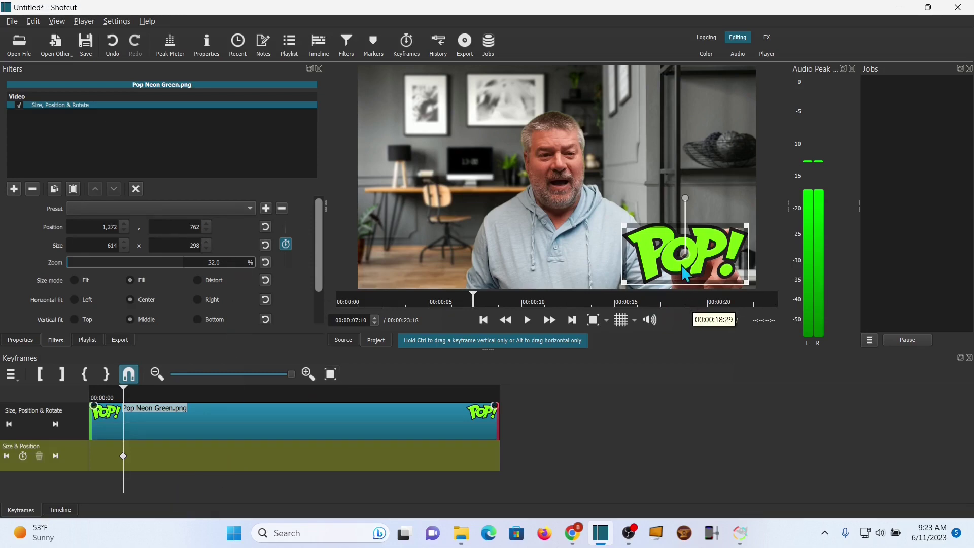
drag(121, 480, 98, 474)
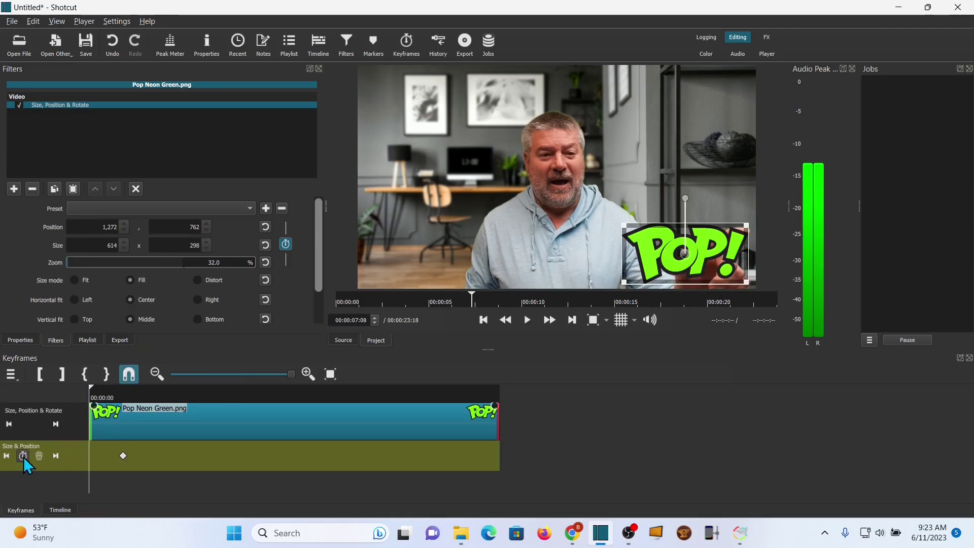
- Set the POP! overlay's zoom to 1% at the clip start and preview it growing to 32%
double_click(195, 260)
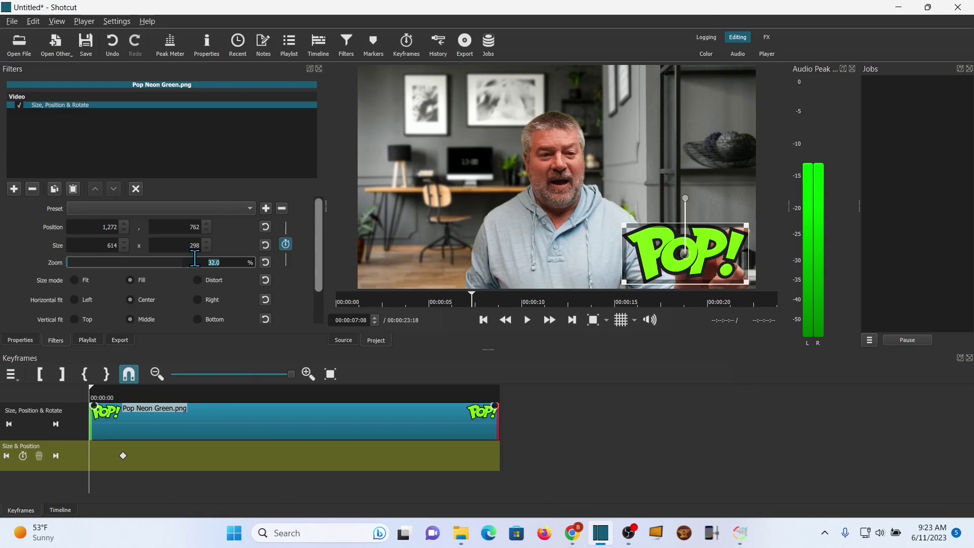
text(1)
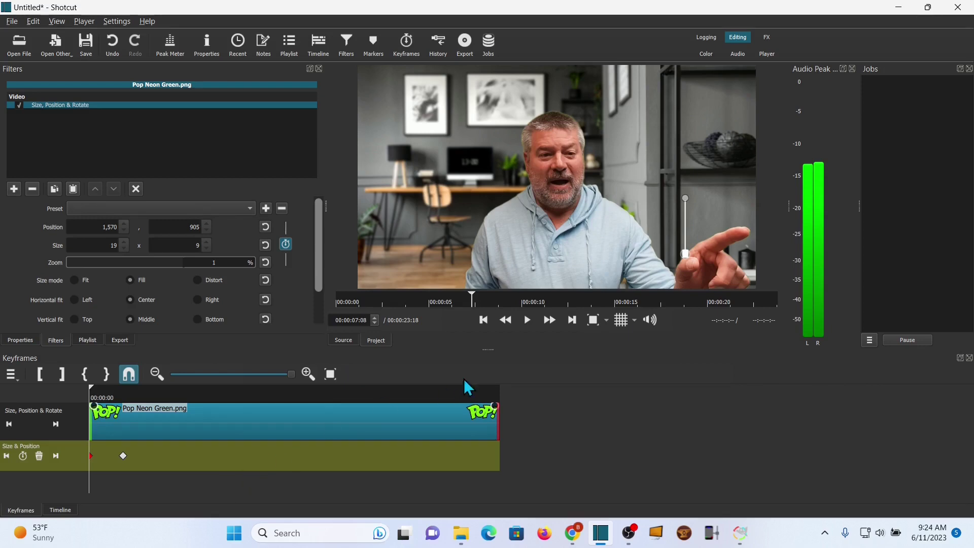
click(526, 320)
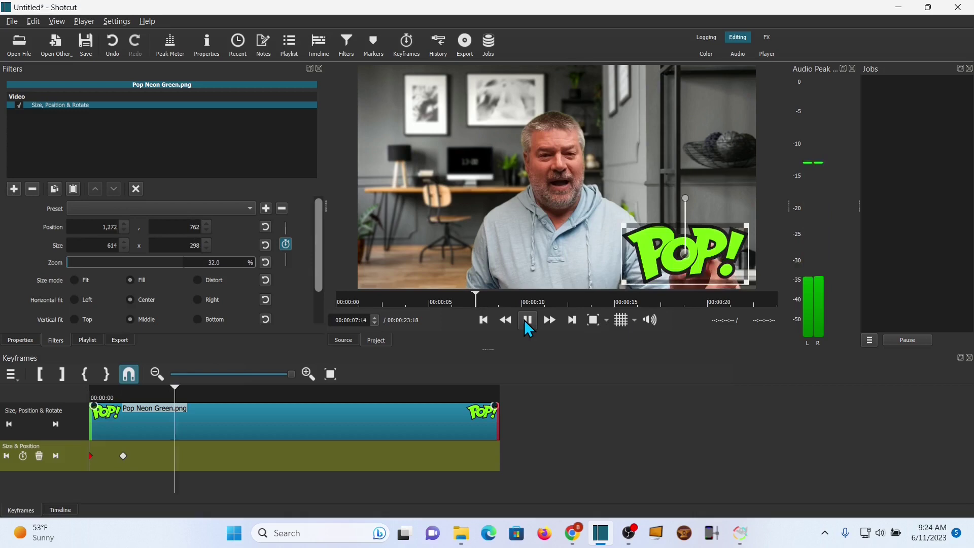
click(527, 320)
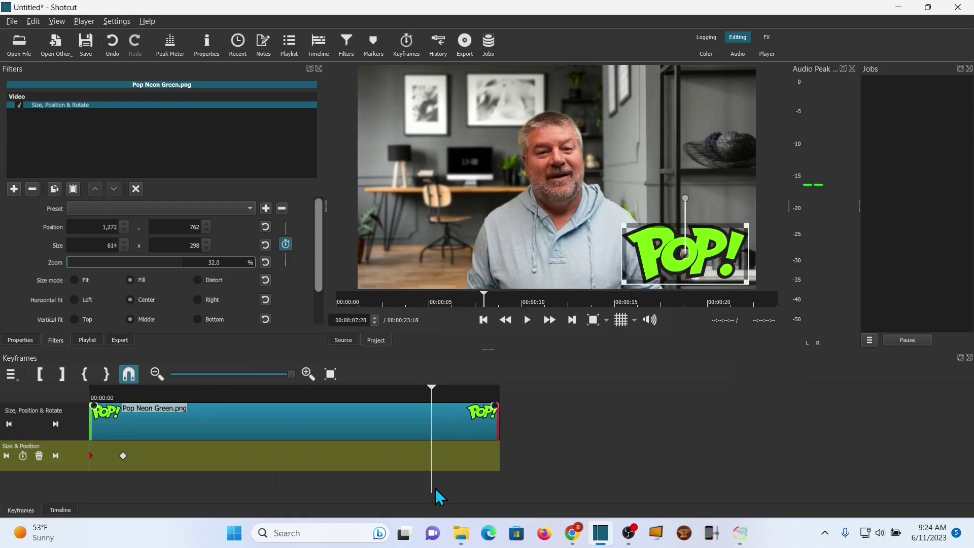
drag(431, 487, 98, 482)
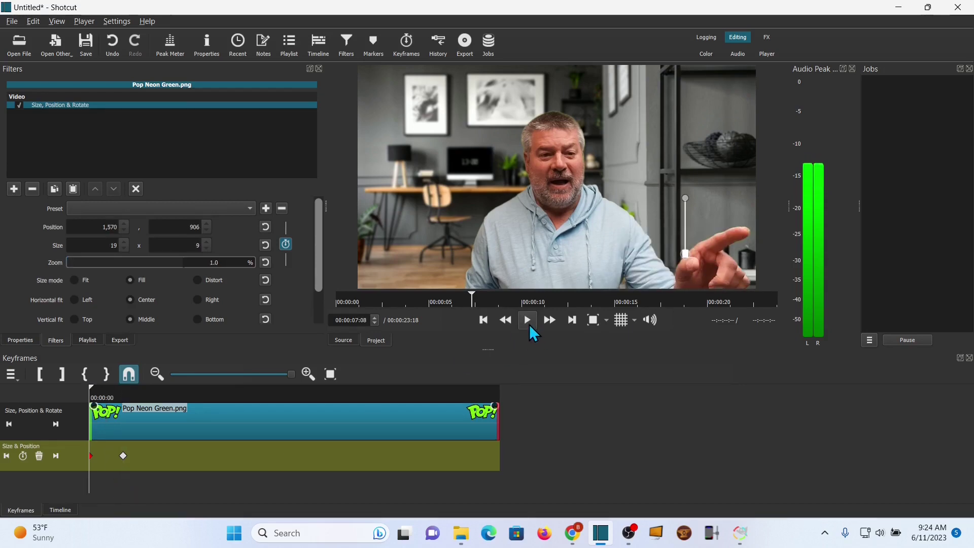
click(529, 325)
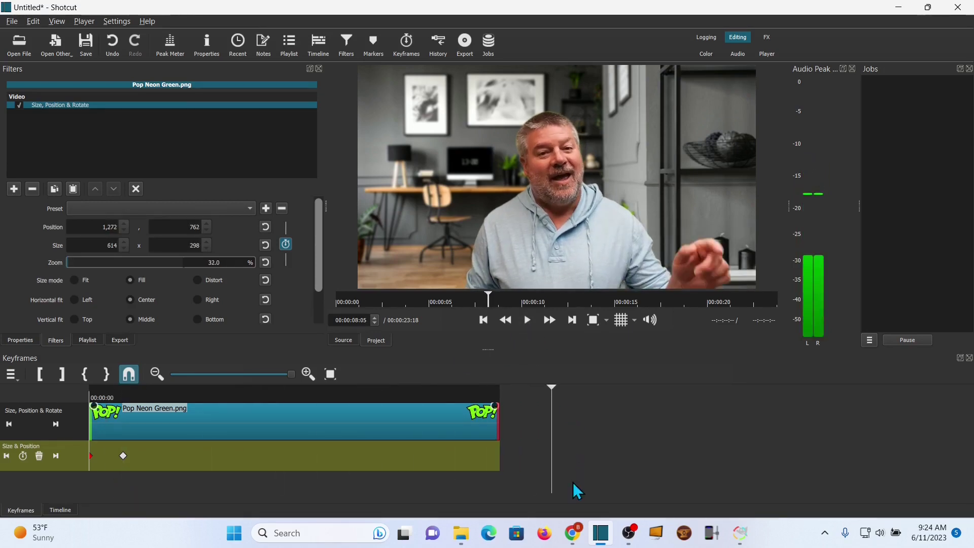
drag(545, 498, 100, 489)
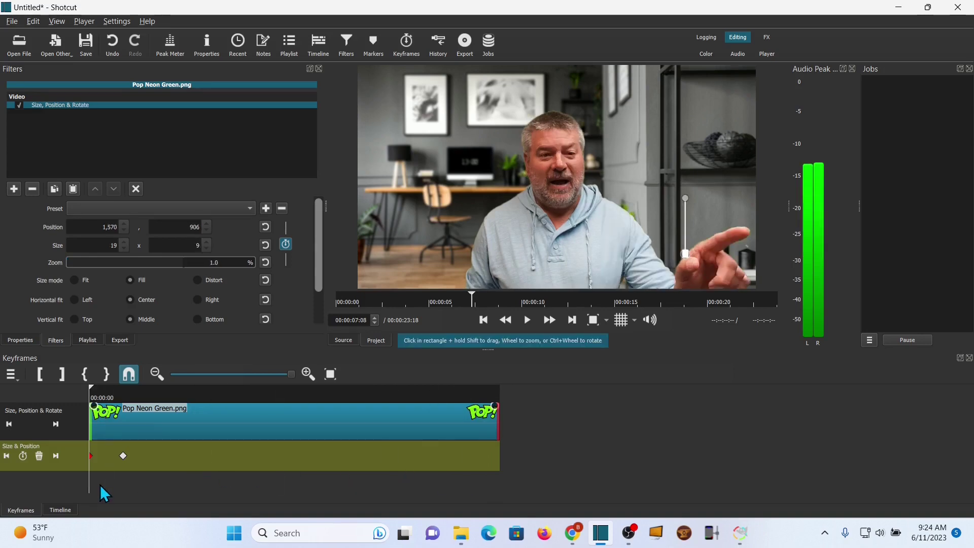
- Add bounce keyframes two frames apart after full size: 36%, 29%, then 32% zoom
click(125, 486)
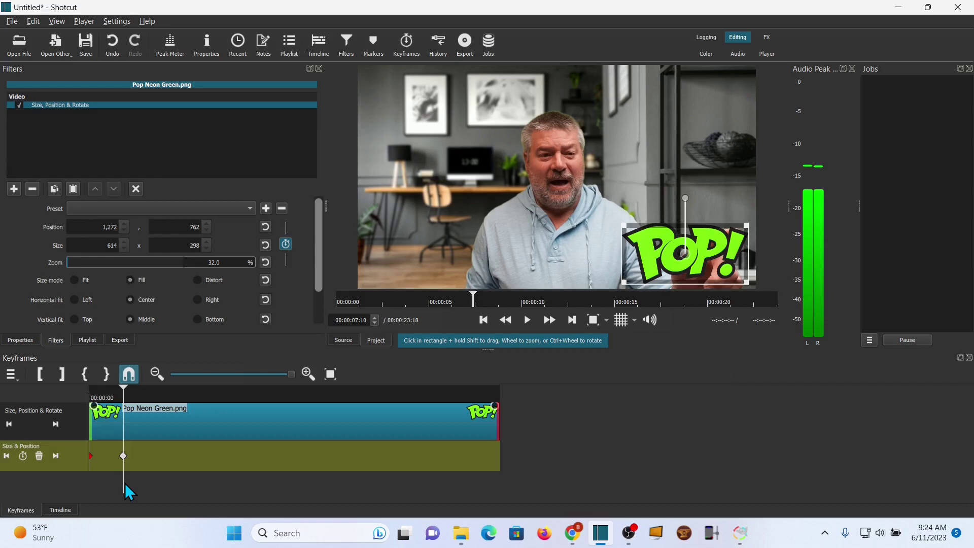
key(Right)
key(Right)
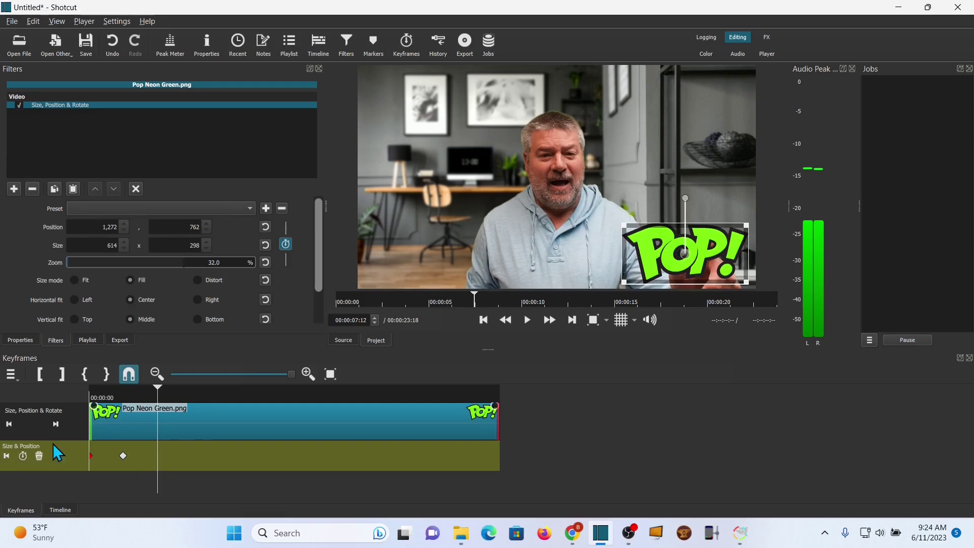
click(226, 263)
text(36)
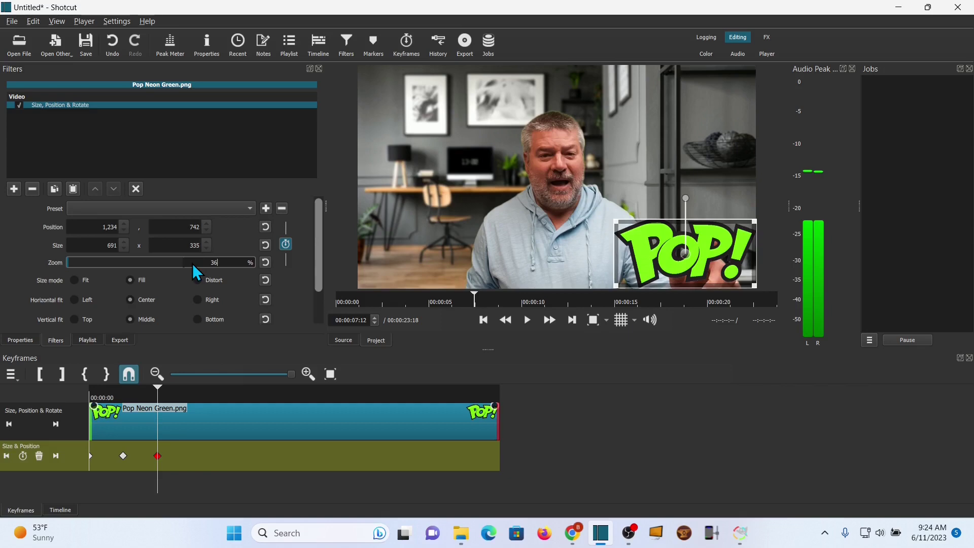
click(192, 474)
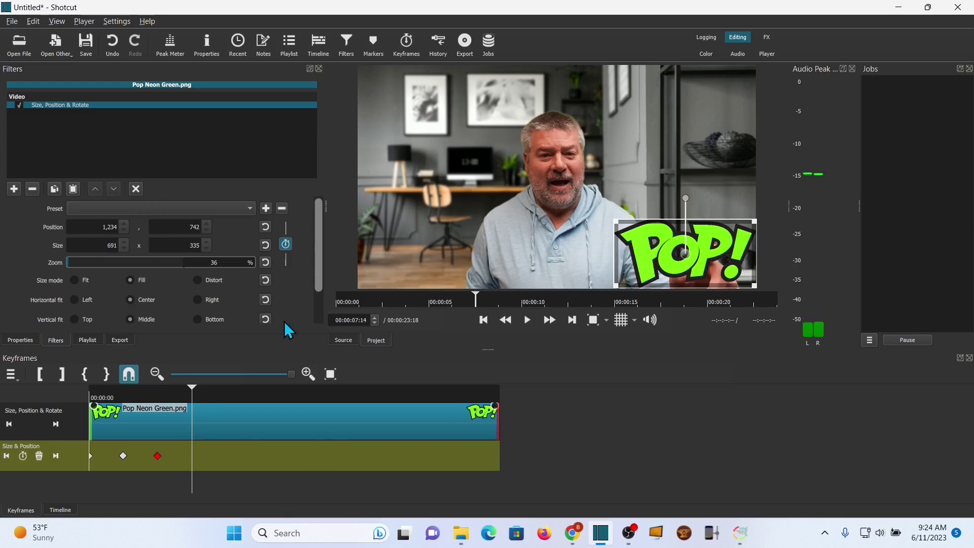
double_click(207, 259)
text(29)
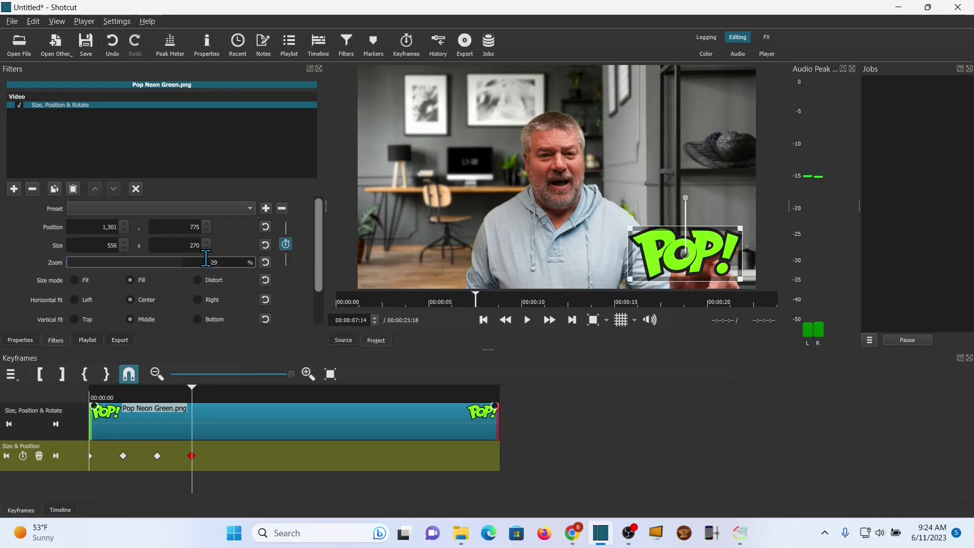
key(Right)
key(Right)
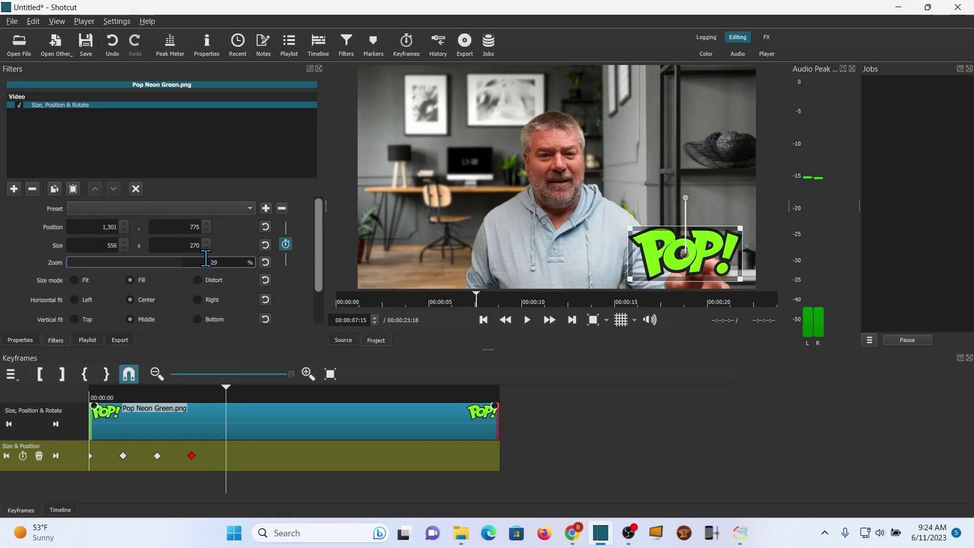
double_click(211, 261)
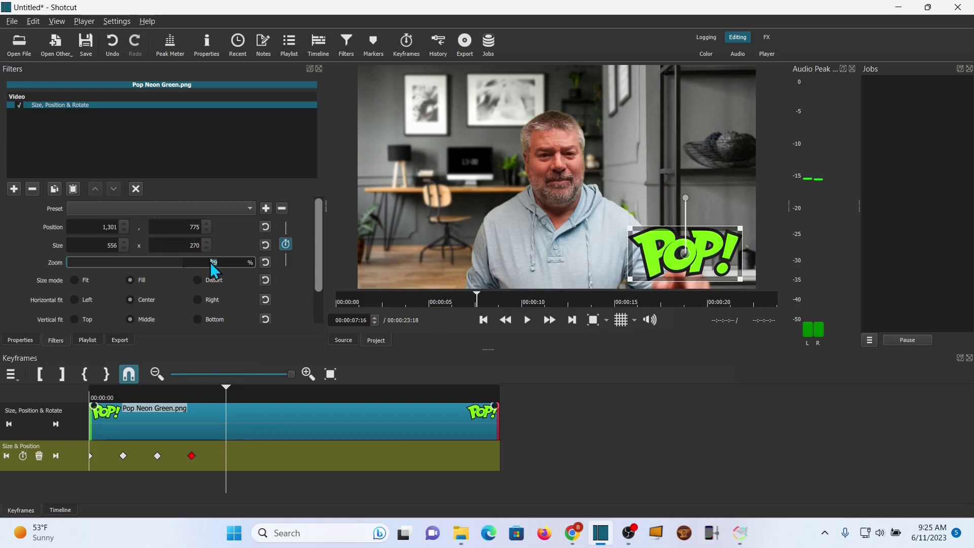
text(32)
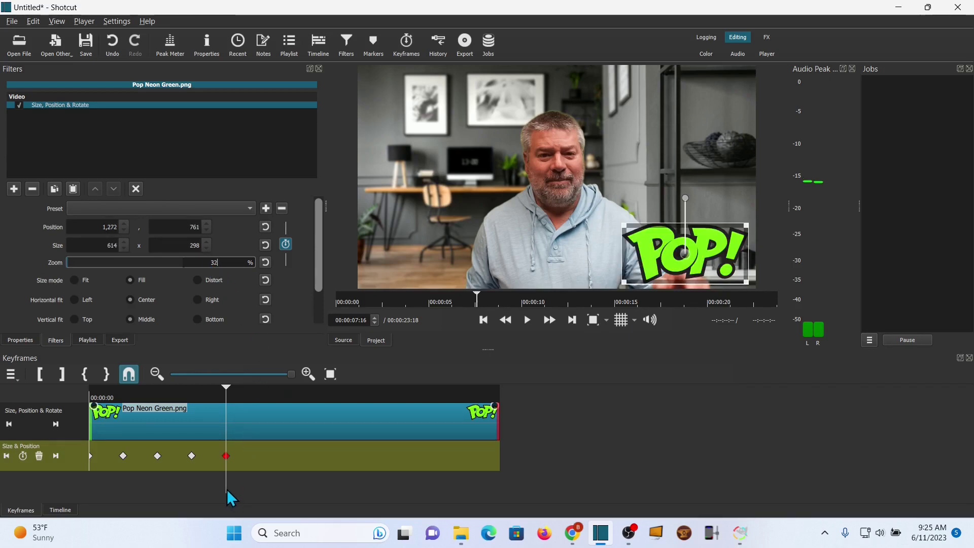
drag(223, 489, 77, 490)
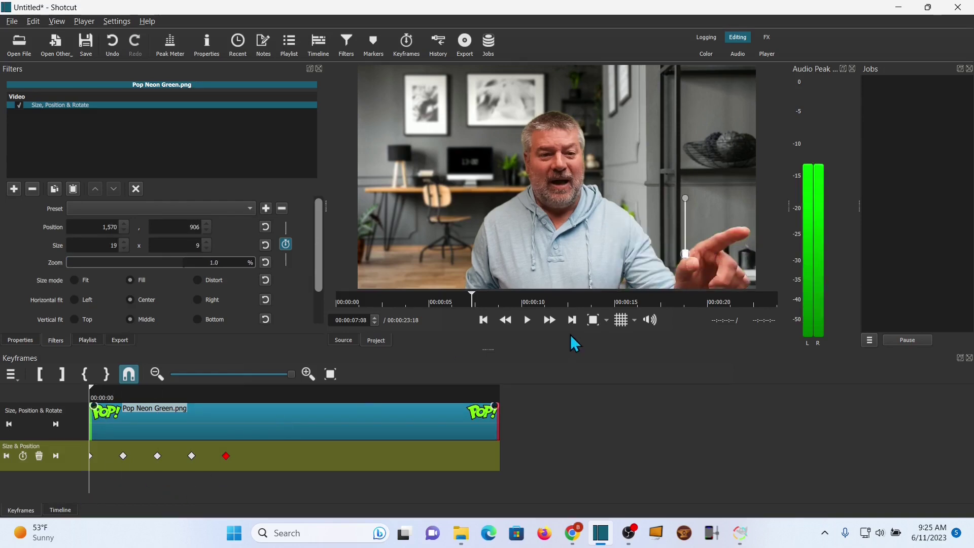
click(527, 320)
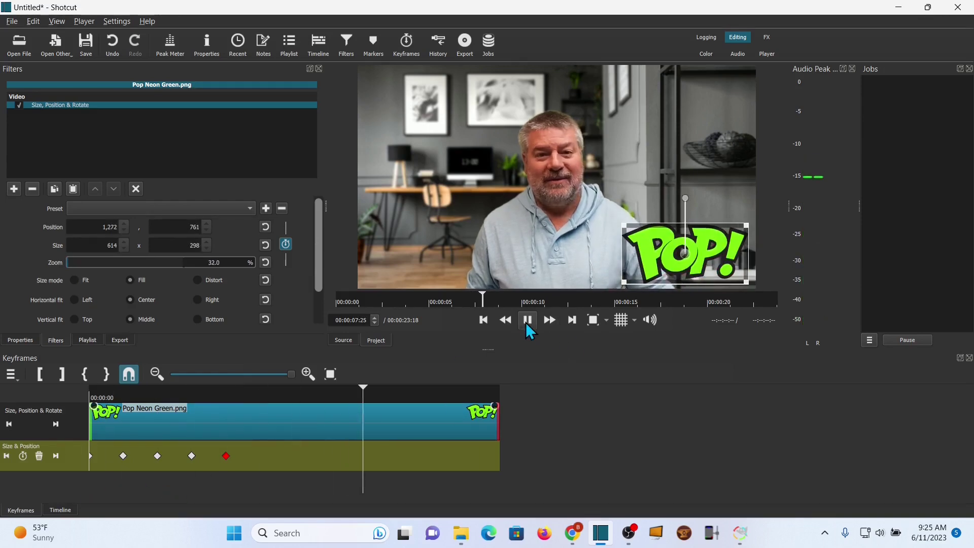
click(527, 321)
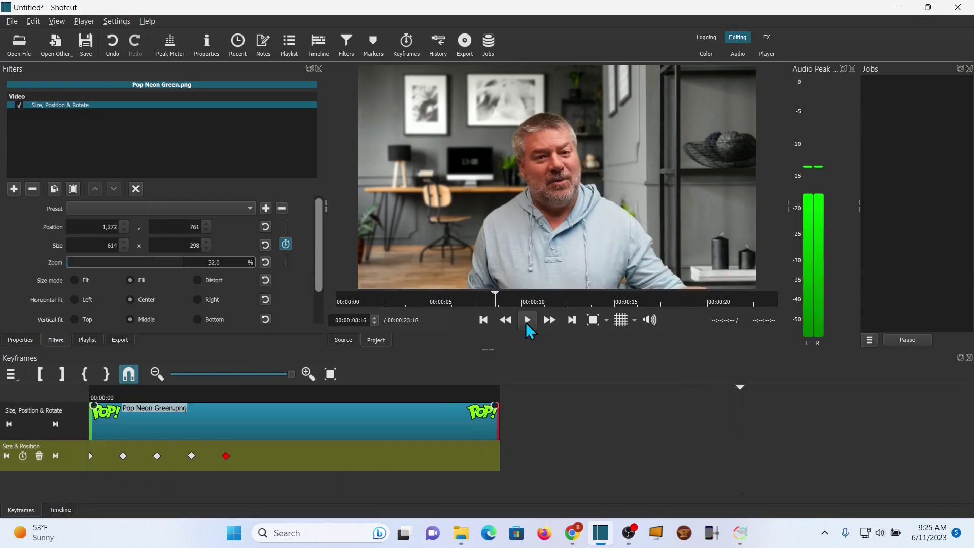
click(91, 479)
click(527, 320)
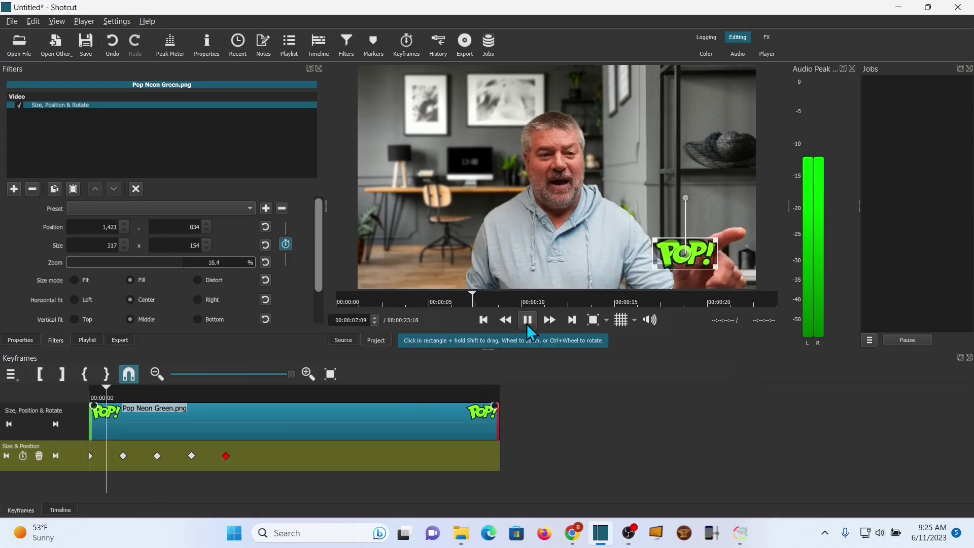
click(527, 322)
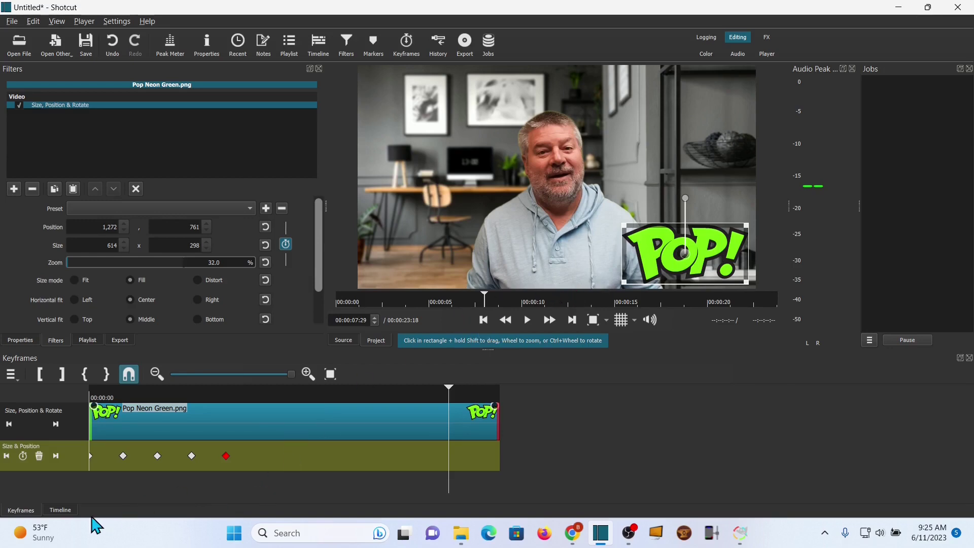
- Place Arrows Round Left.png on V2 right after the POP clip and trim it to about one second
click(65, 510)
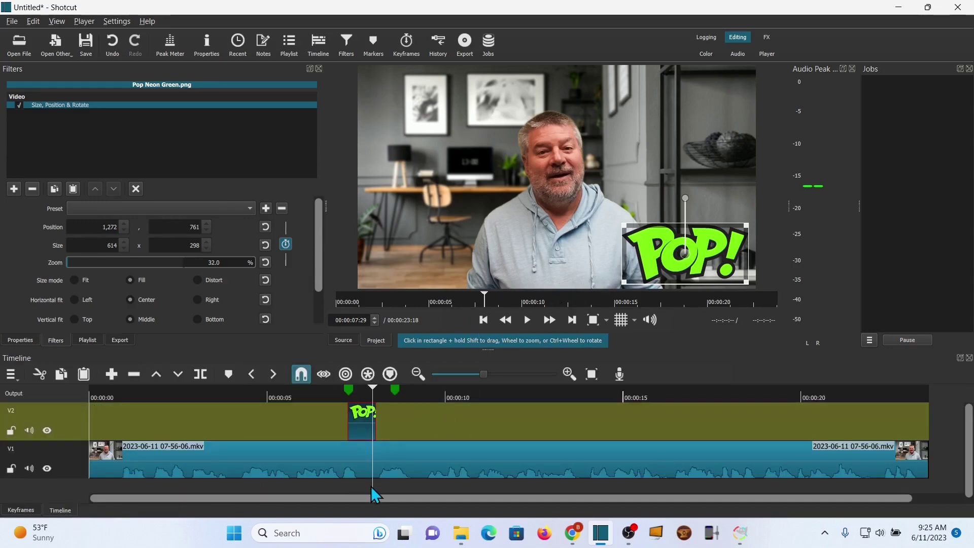
drag(371, 486, 396, 497)
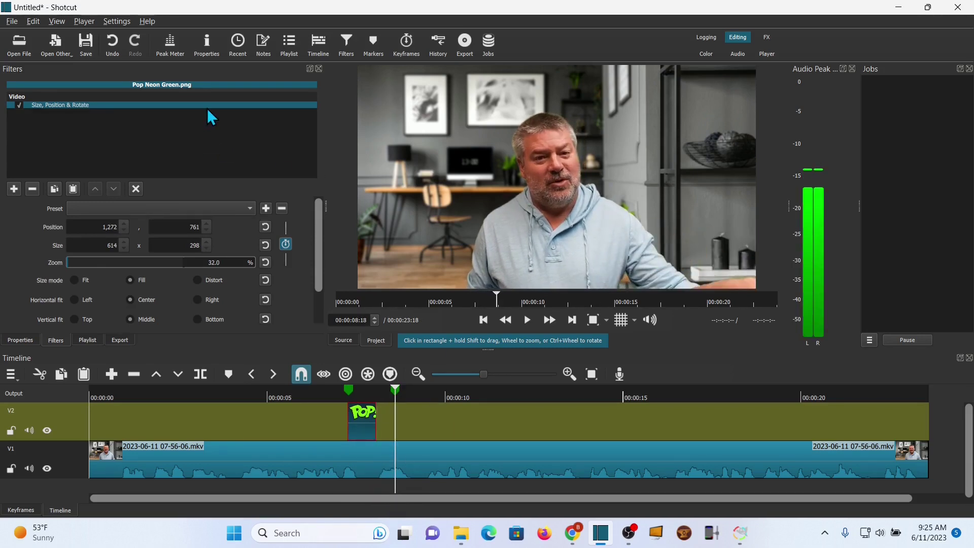
click(20, 42)
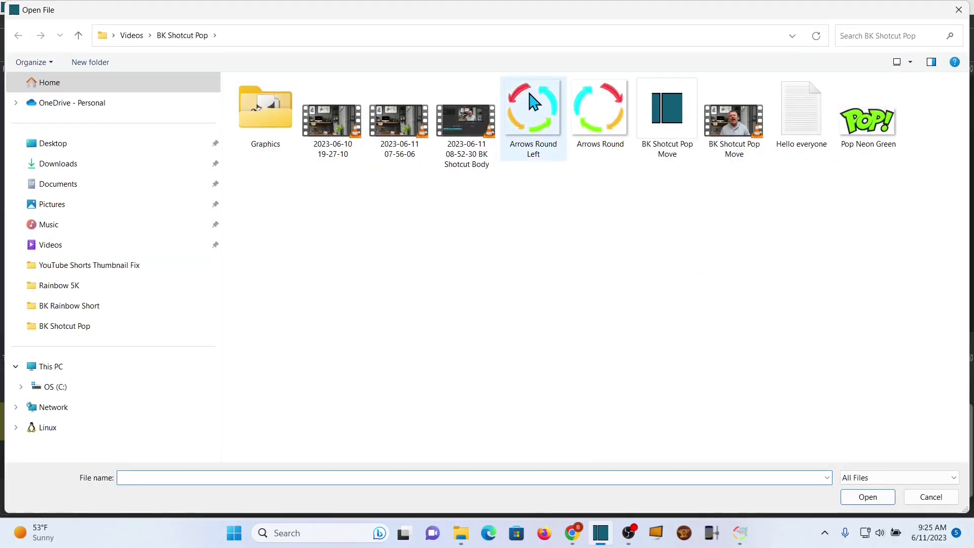
double_click(533, 101)
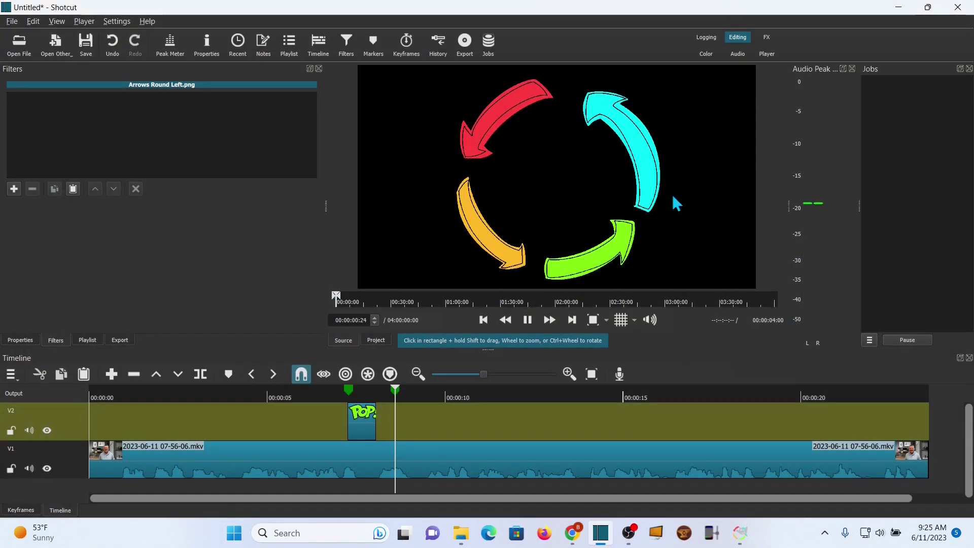
drag(578, 135, 400, 409)
click(480, 422)
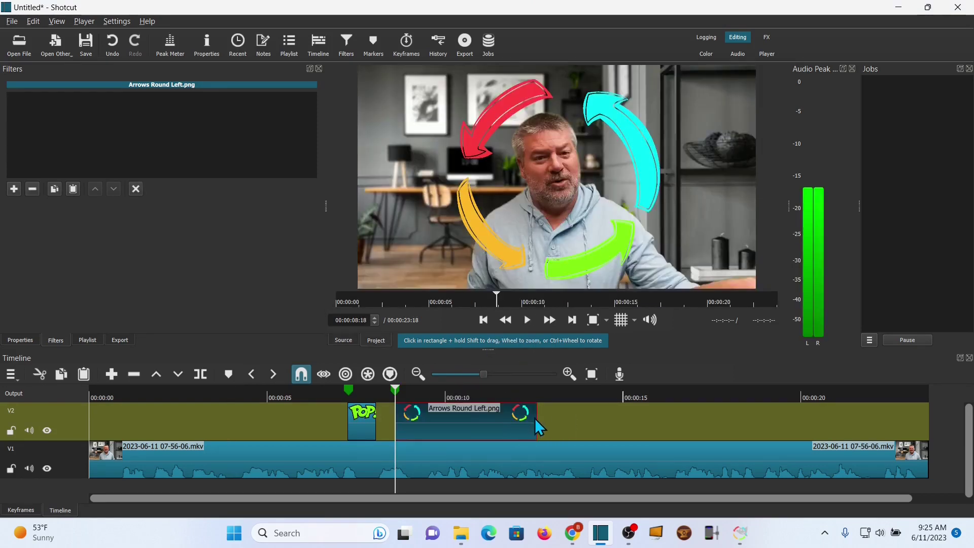
drag(537, 421, 422, 420)
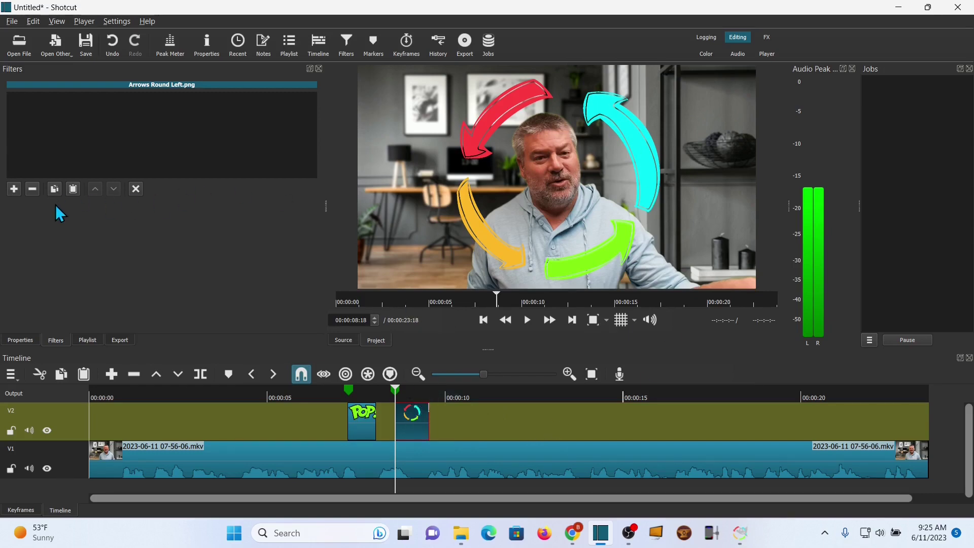
- Add a Size, Position & Rotate filter to the arrows clip and shrink it to 30%
click(14, 189)
scroll(72, 198, down, 3)
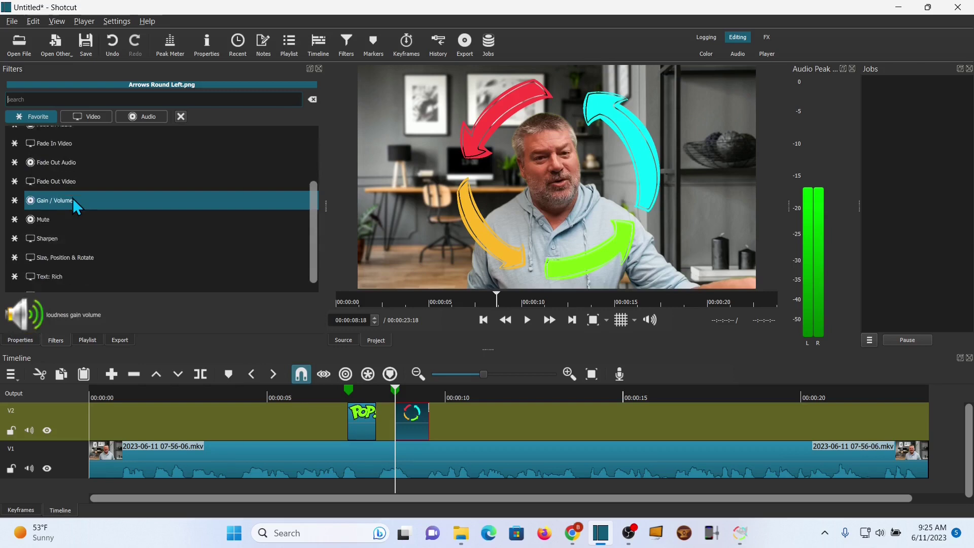
click(73, 246)
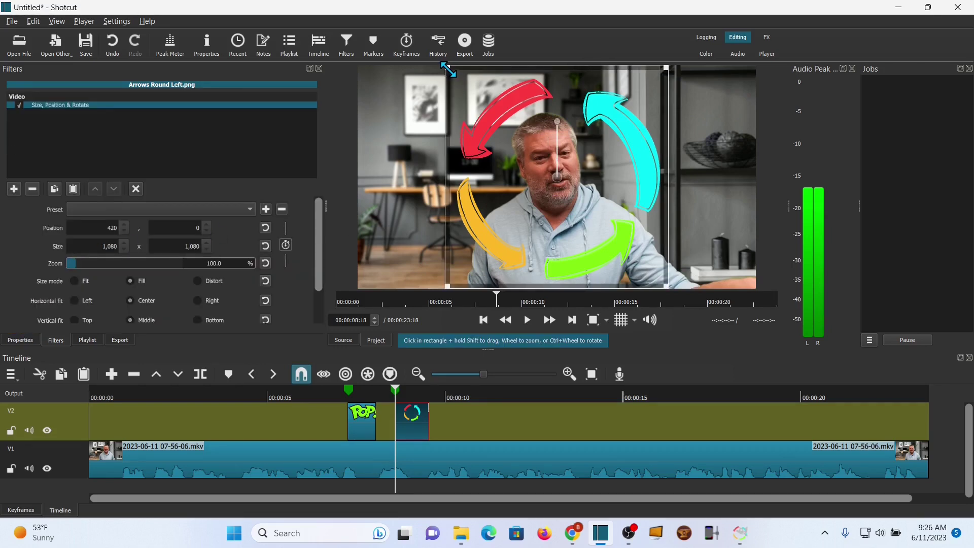
drag(448, 70, 659, 258)
click(529, 321)
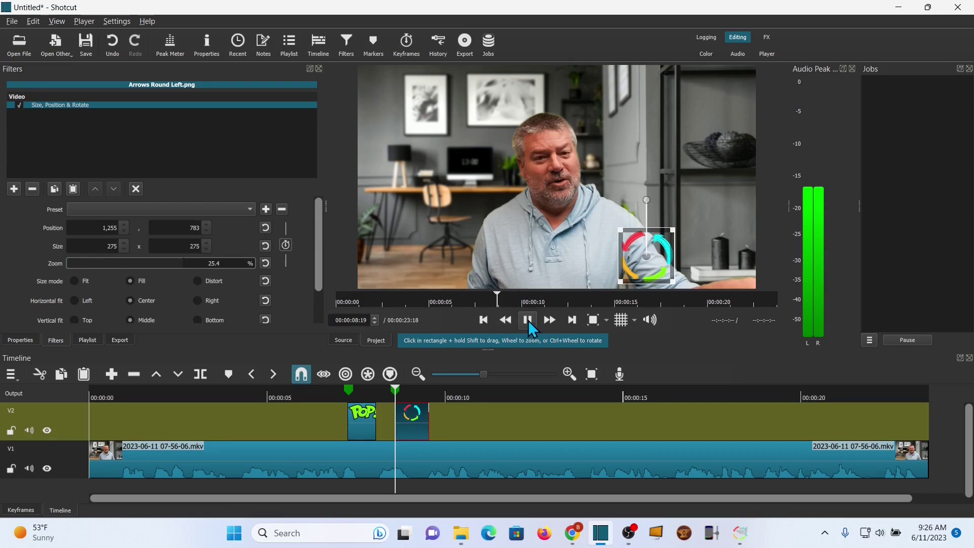
click(528, 320)
- Position the arrows overlay in the lower right beside the speaker, previewing the placement
drag(649, 272, 683, 274)
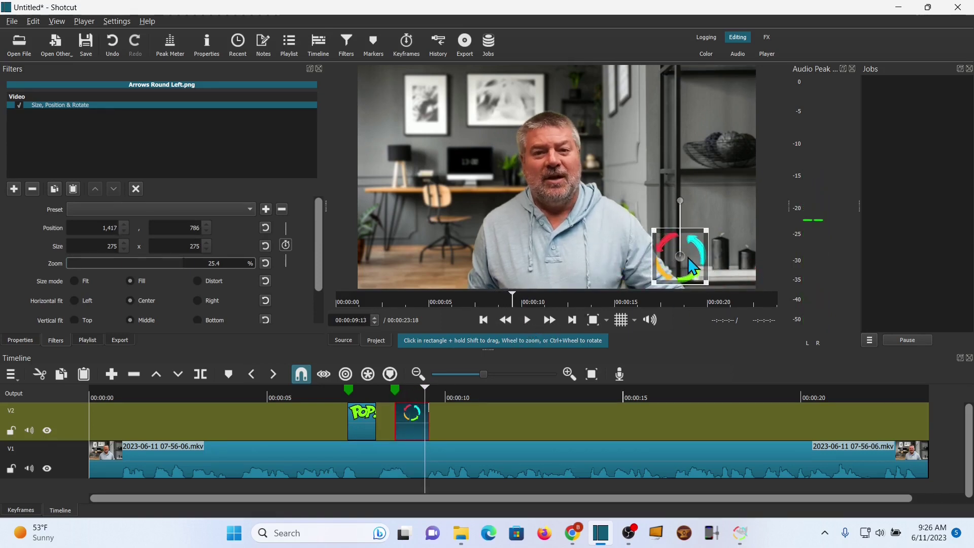
click(395, 491)
click(528, 321)
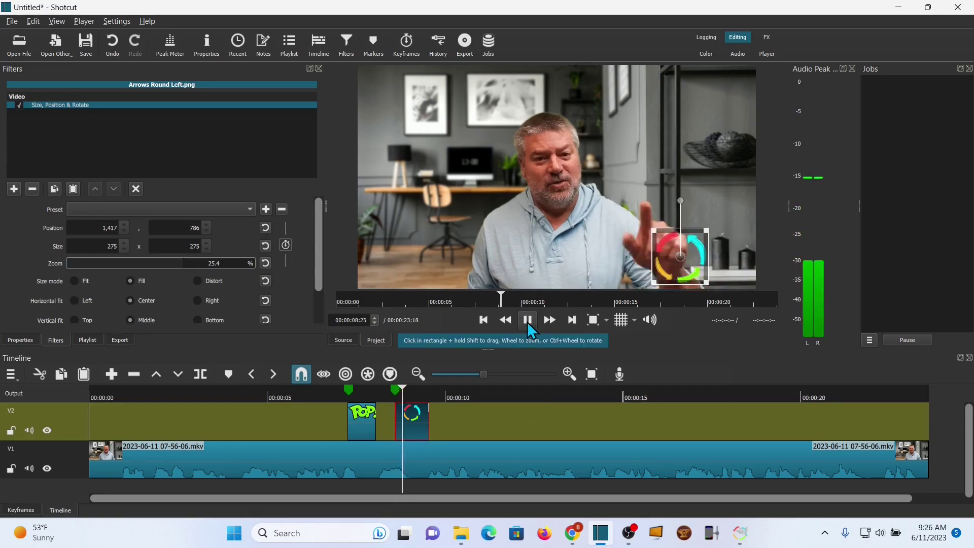
click(528, 322)
click(683, 270)
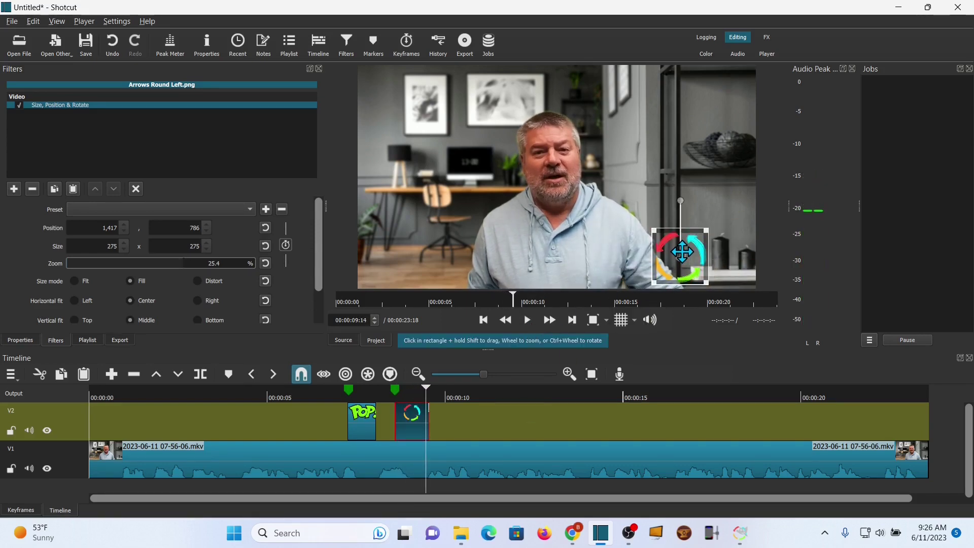
drag(682, 251, 719, 209)
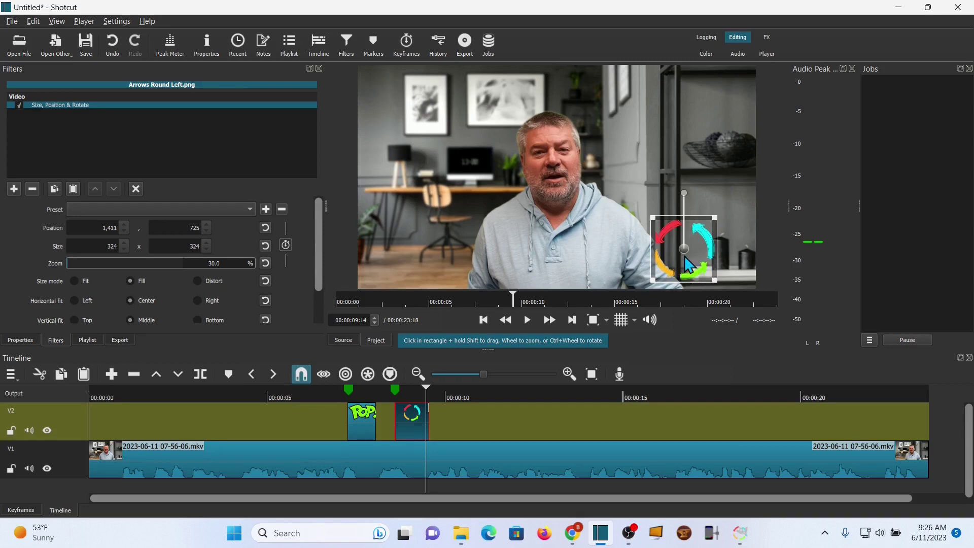
drag(680, 251, 680, 252)
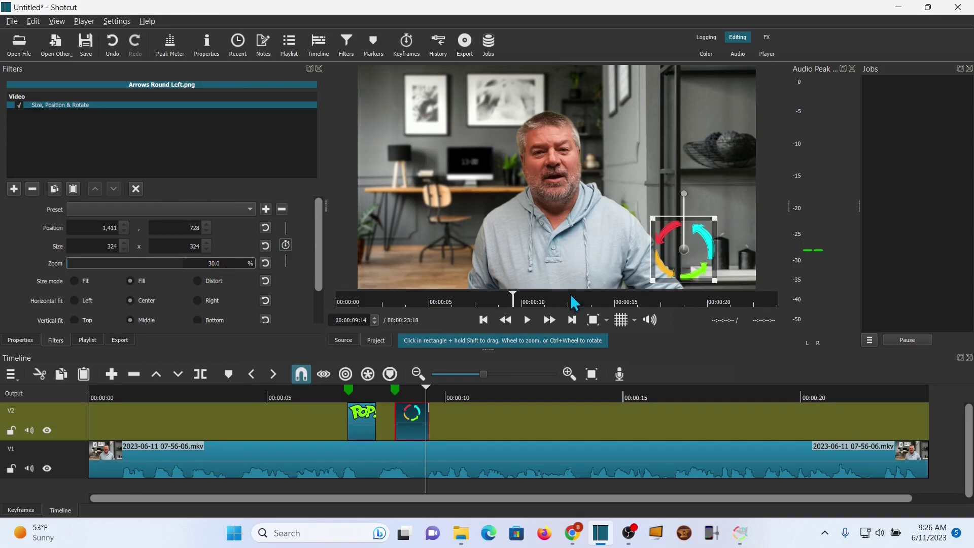
click(392, 491)
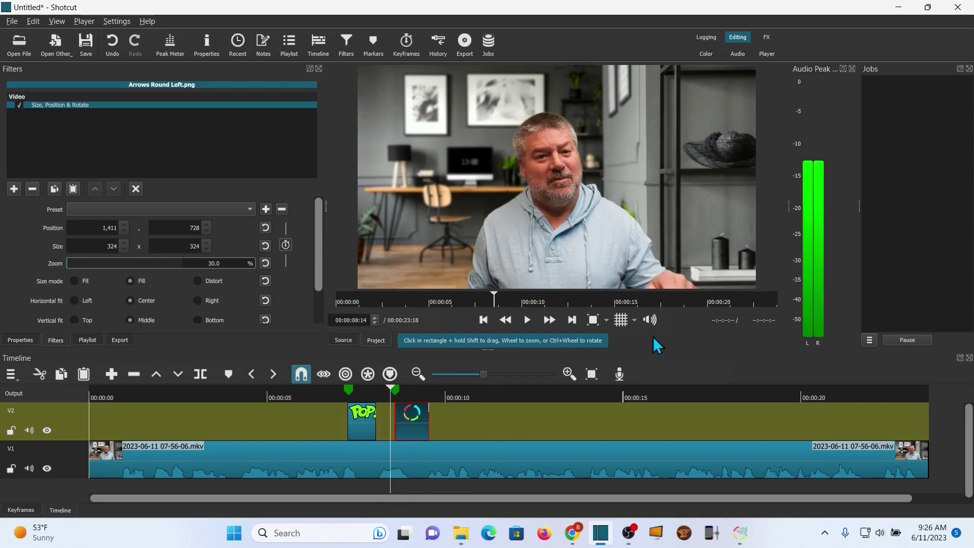
click(528, 322)
click(528, 321)
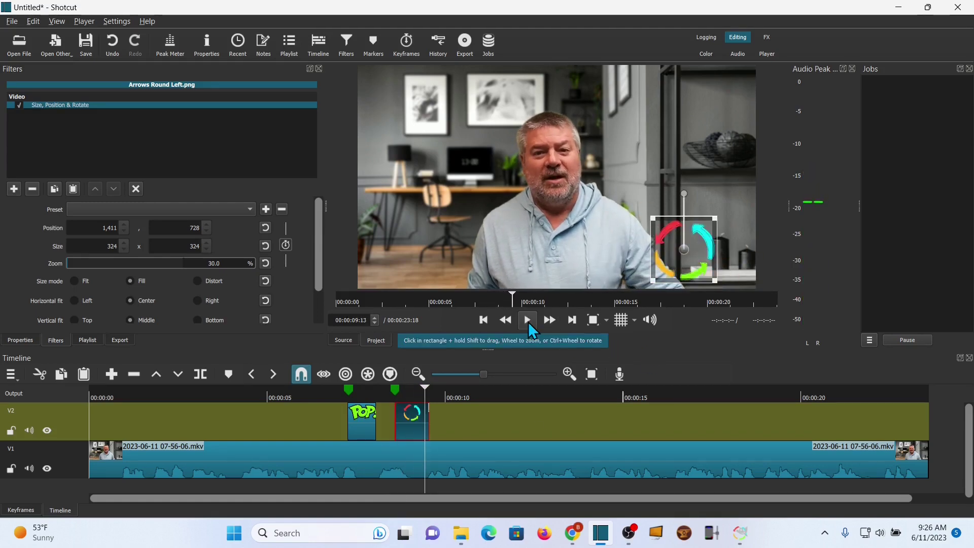
drag(424, 495, 397, 486)
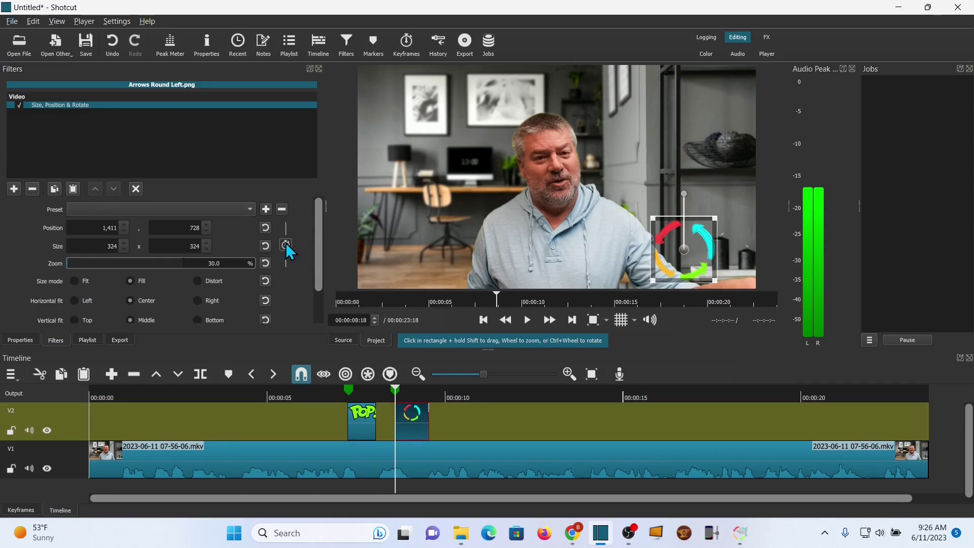
drag(319, 236, 318, 292)
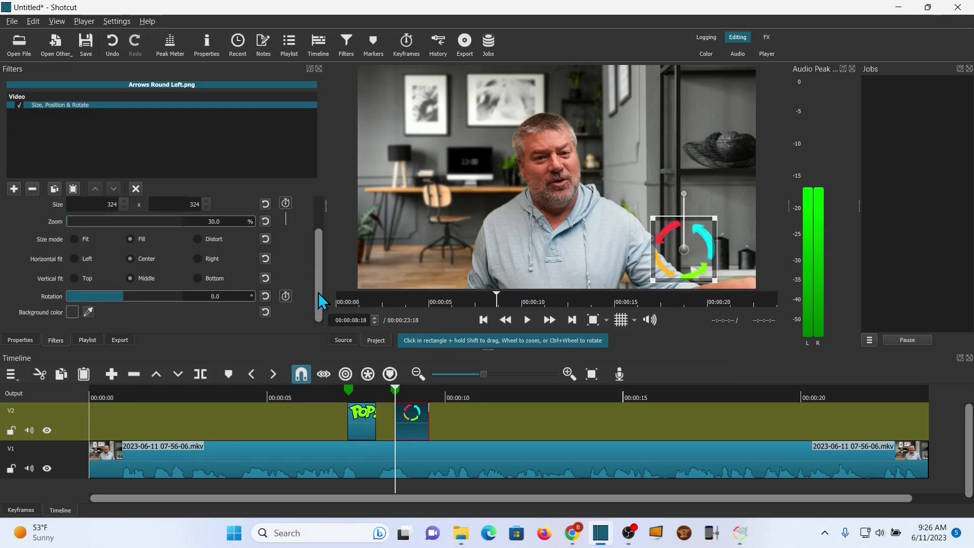
- Enable Rotation keyframes for the arrows and remove the extra keyframe, keeping the 0.0 start keyframe
click(285, 296)
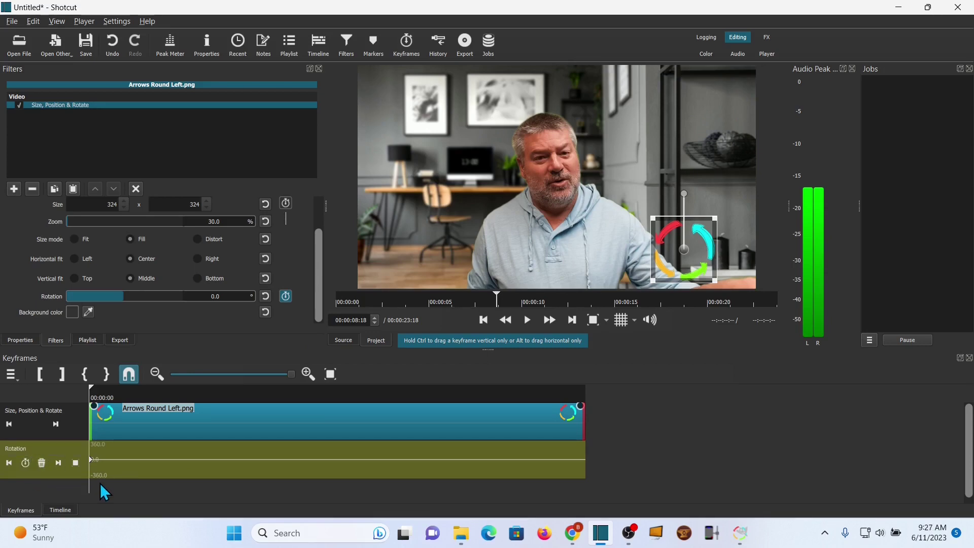
click(27, 464)
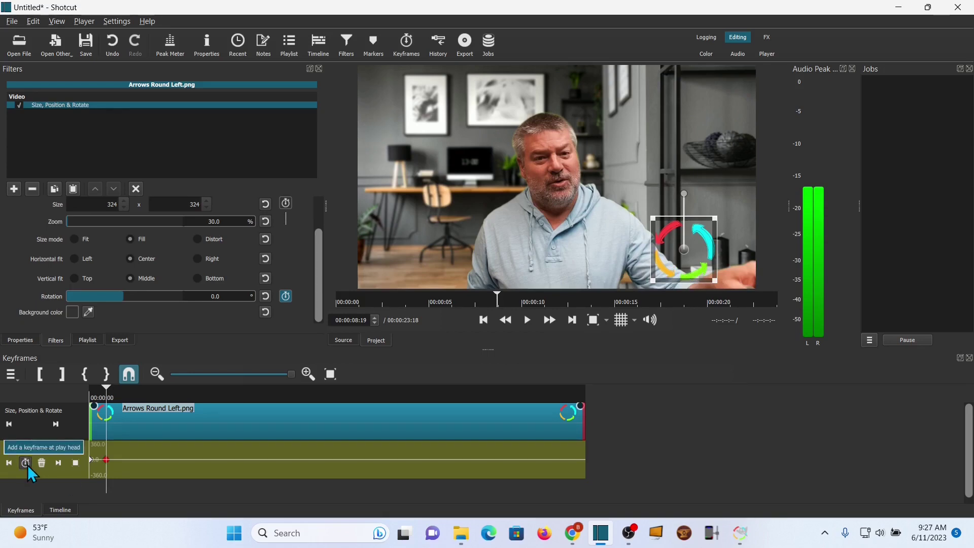
right_click(107, 460)
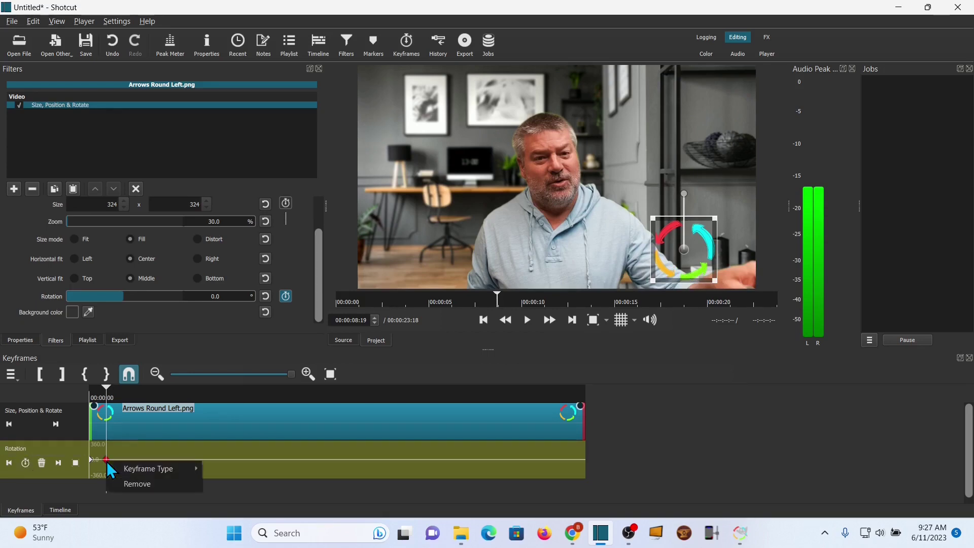
click(123, 482)
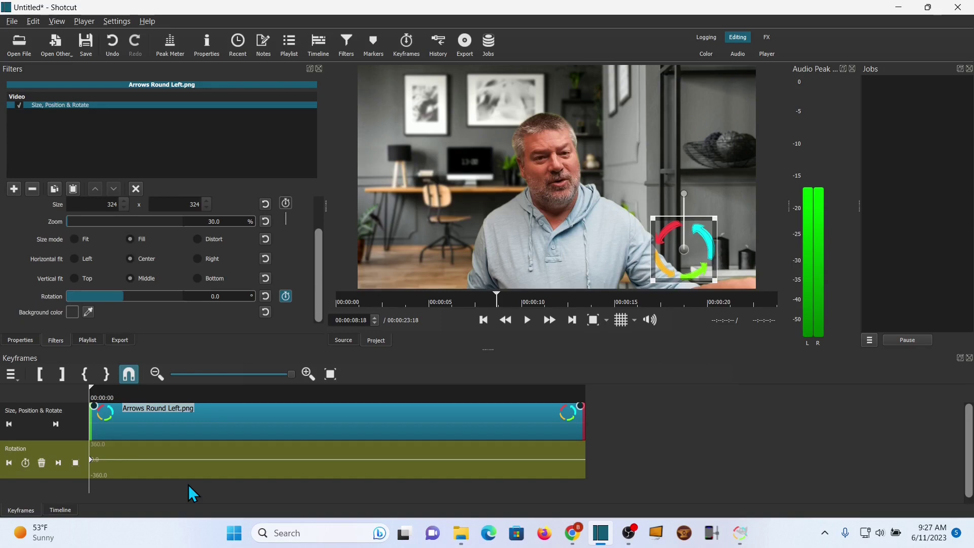
- Key the arrows' Rotation at -120 and -240 degrees, then enter a final rotation at the clip end
key(Right)
key(Right)
key(Right)
key(Right)
key(Right)
key(Right)
key(Right)
key(Right)
key(Right)
key(Right)
key(Right)
key(Right)
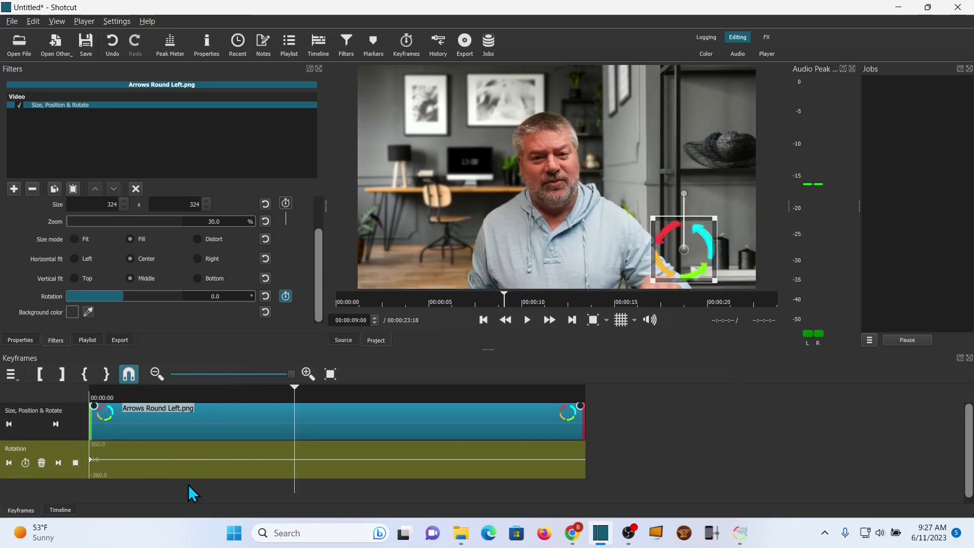
key(Left)
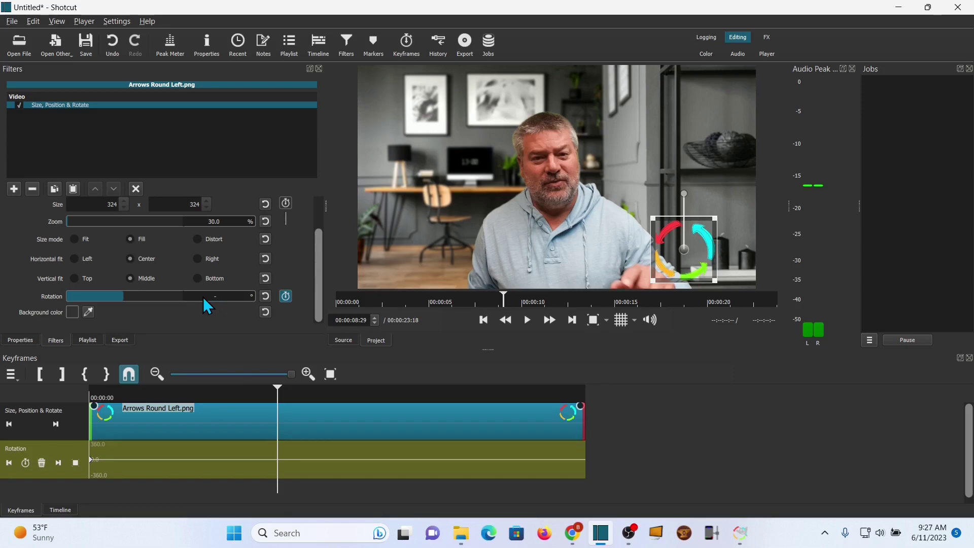
text(120)
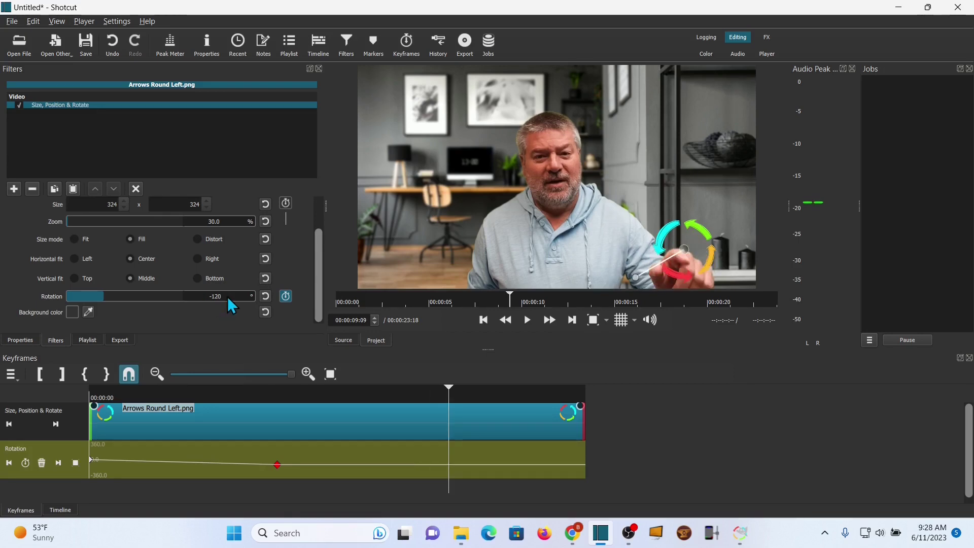
key(BackSpace)
key(BackSpace)
key(BackSpace)
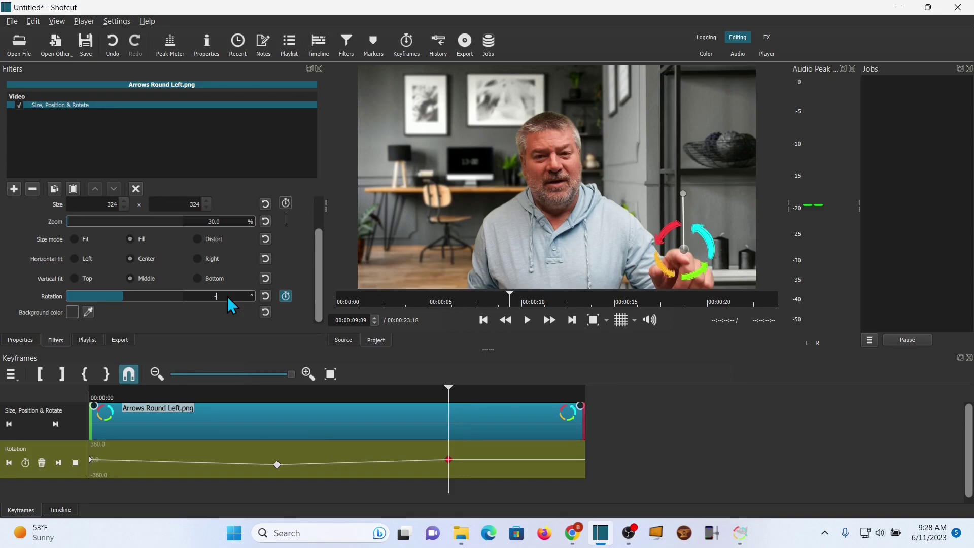
text(240)
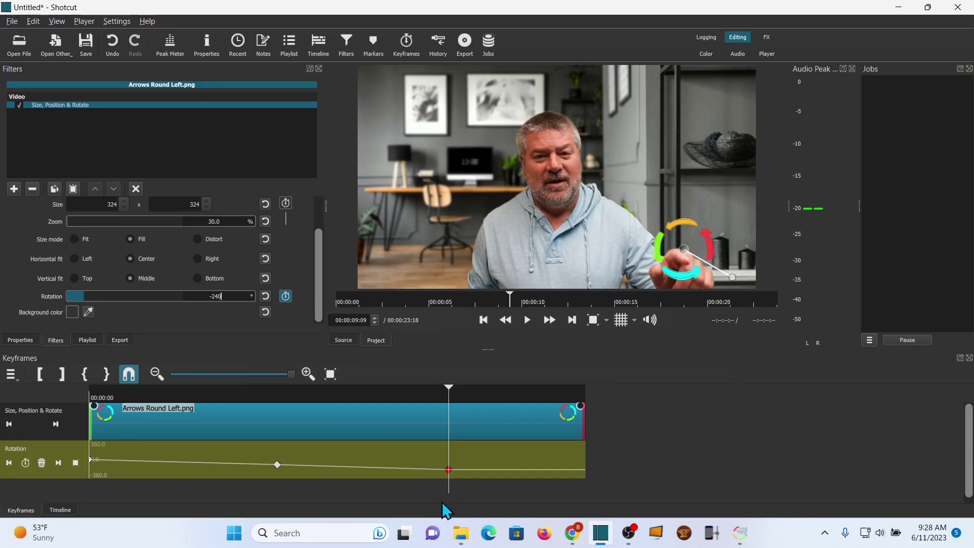
click(573, 490)
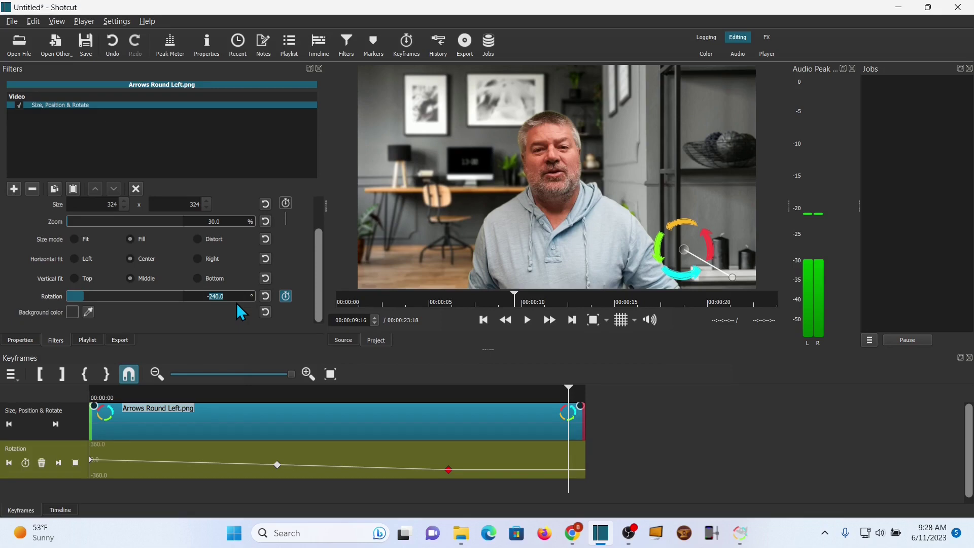
text(5)
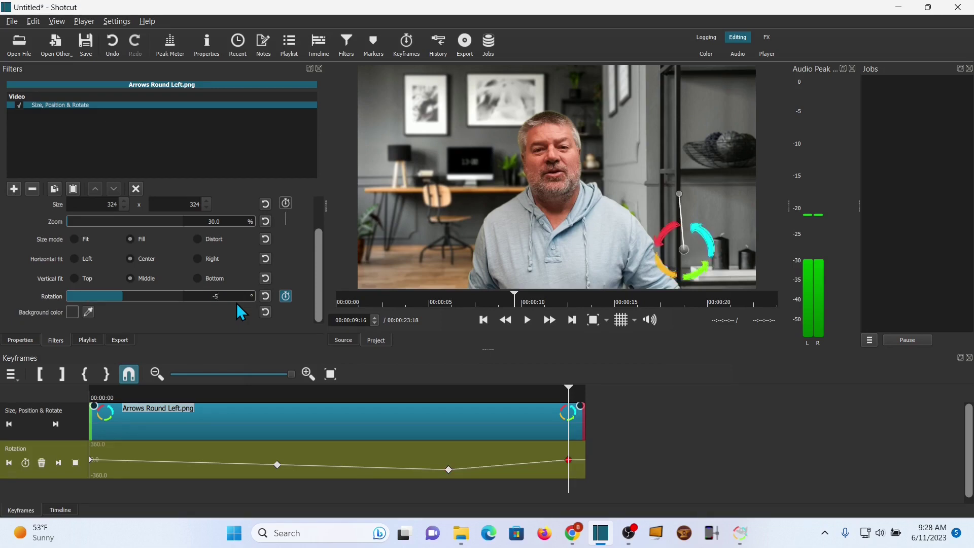
text(359)
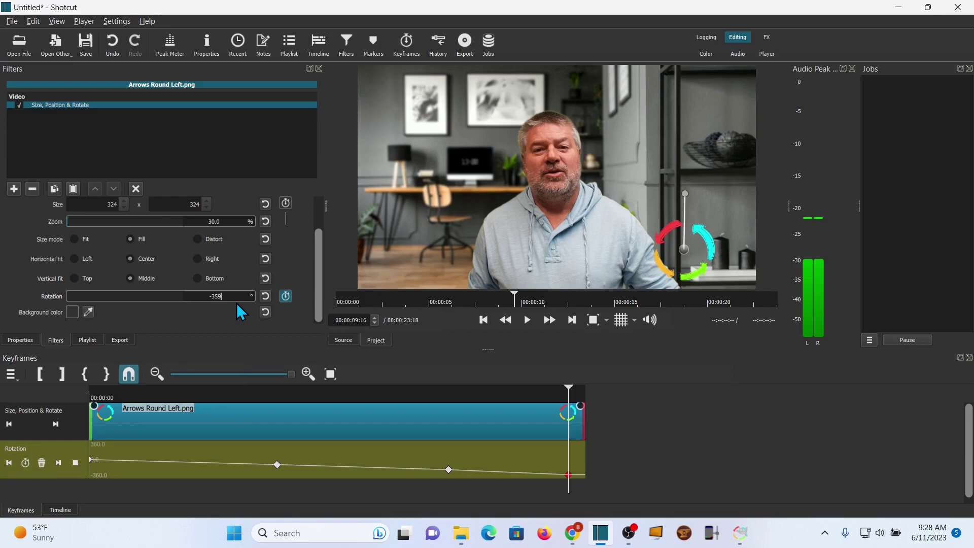
- Slide the -120 and -240 rotation keyframes earlier in the arrows clip
drag(255, 486, 266, 489)
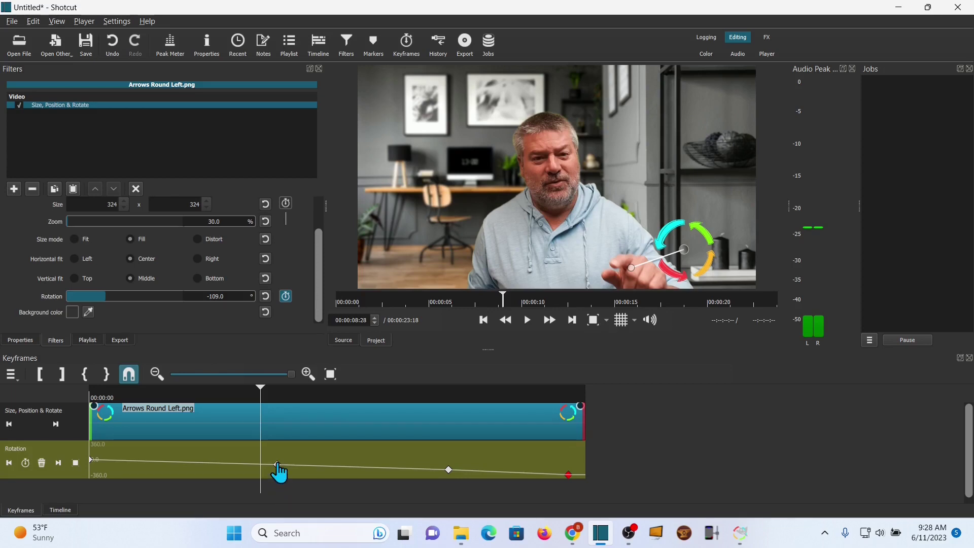
drag(277, 463, 261, 464)
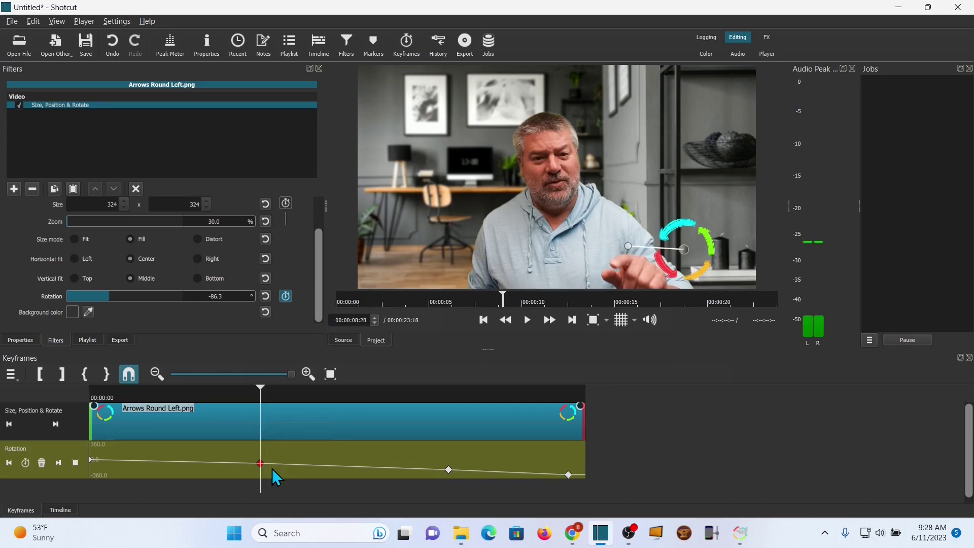
click(439, 485)
drag(448, 470, 432, 467)
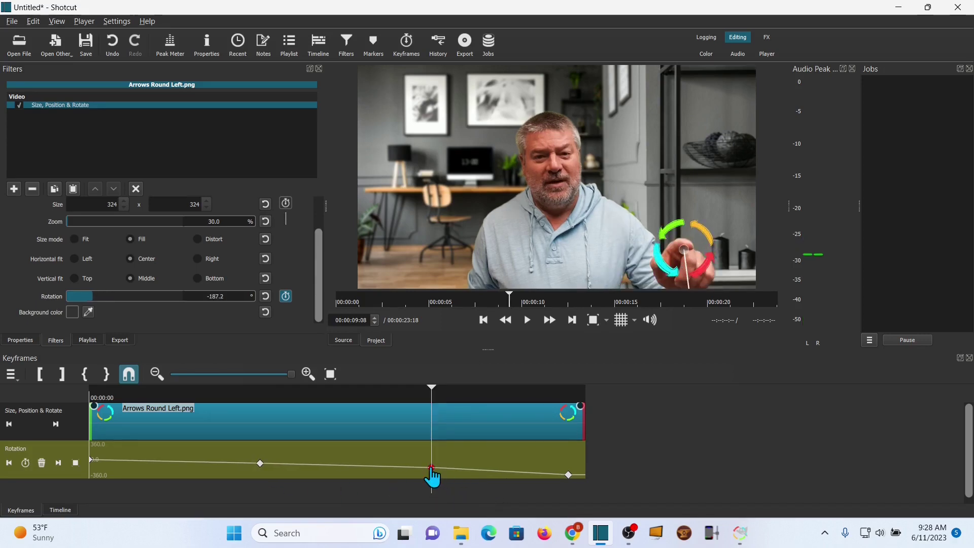
mouse_move(433, 477)
drag(432, 467, 432, 470)
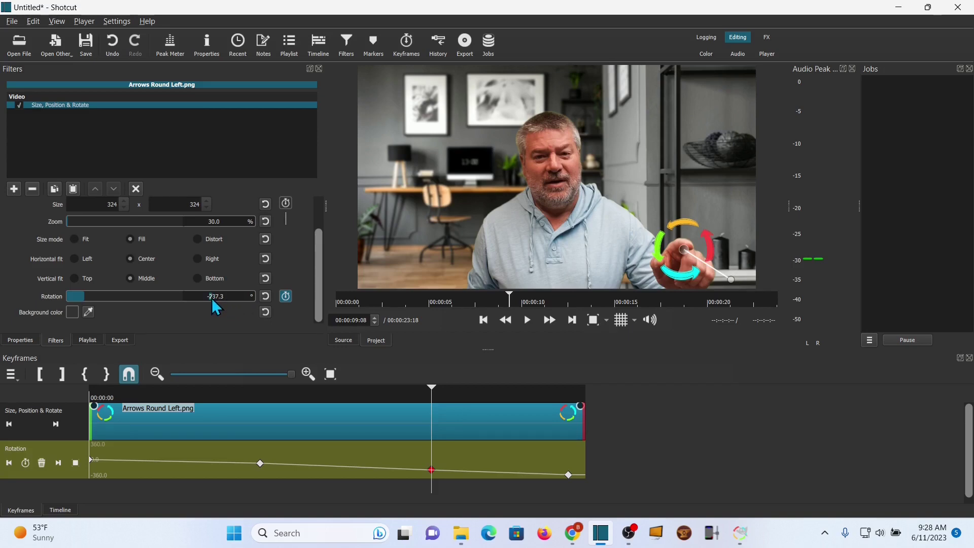
- Re-enter -120 and -240 as the two middle keyframes' rotation values, then return to the clip start
click(260, 463)
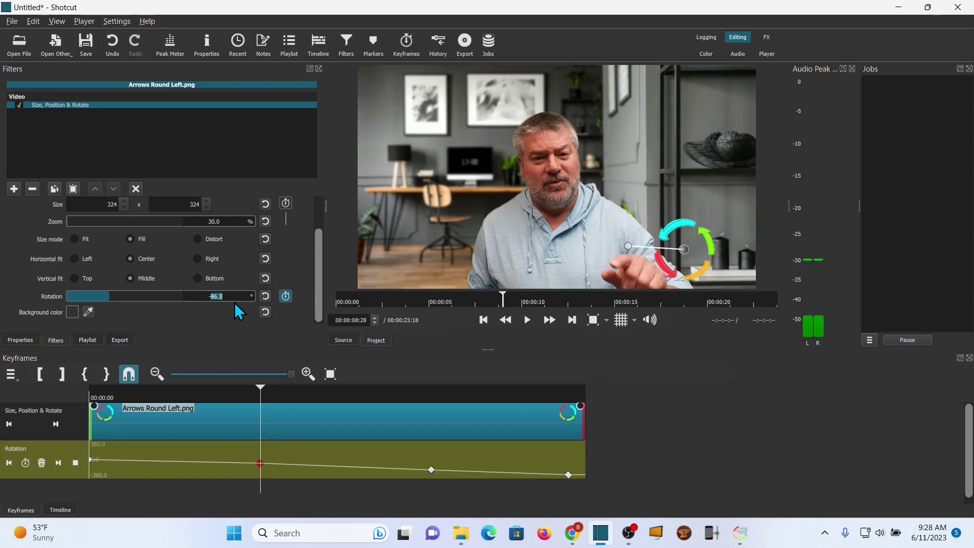
text(-120)
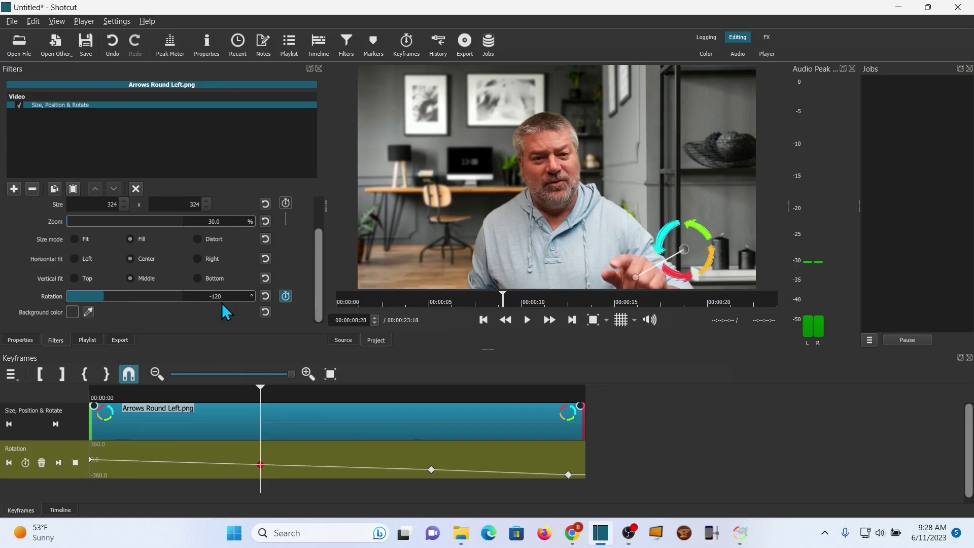
click(431, 469)
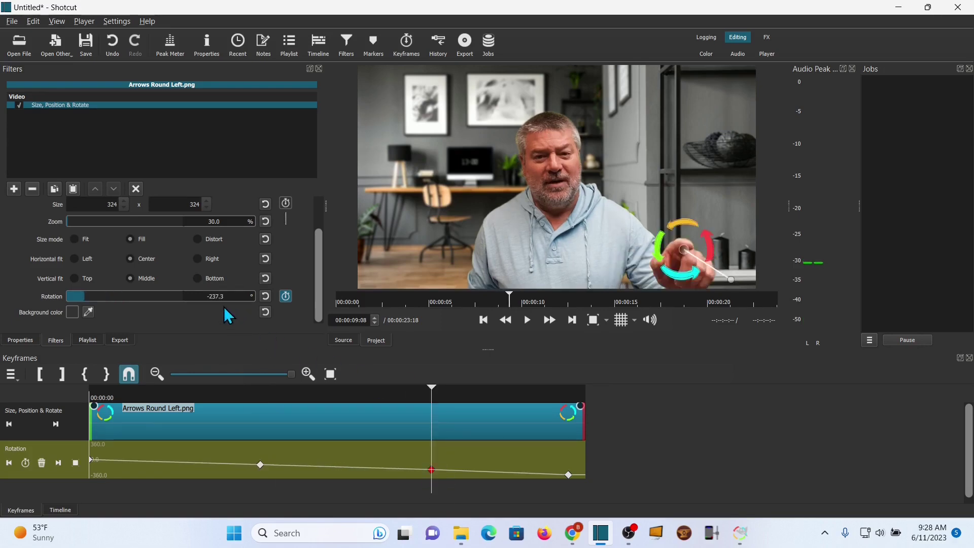
drag(217, 300, 236, 304)
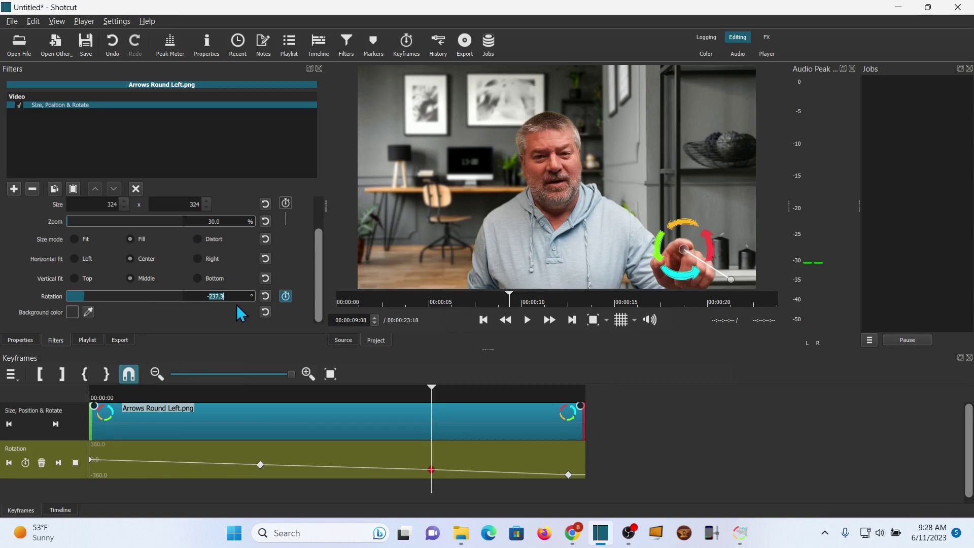
text(240)
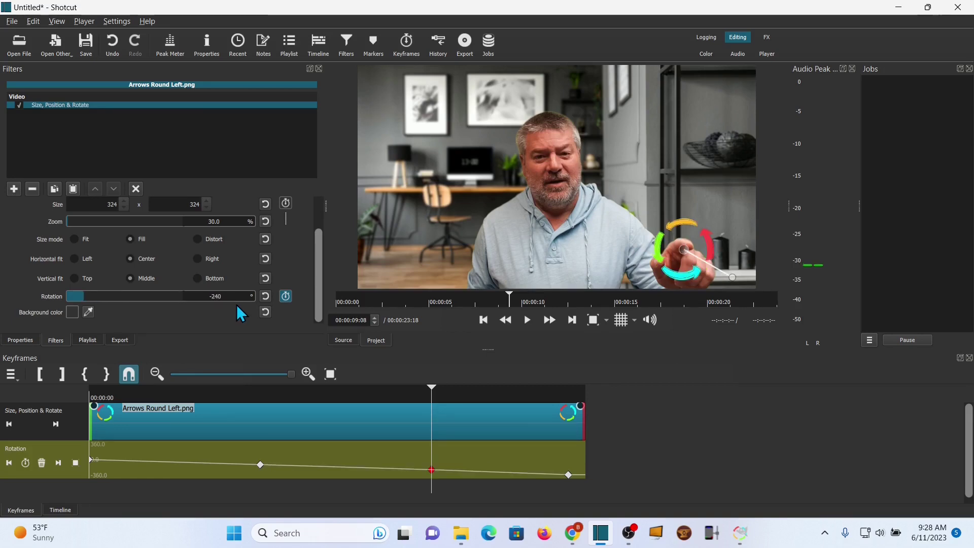
drag(431, 488, 80, 491)
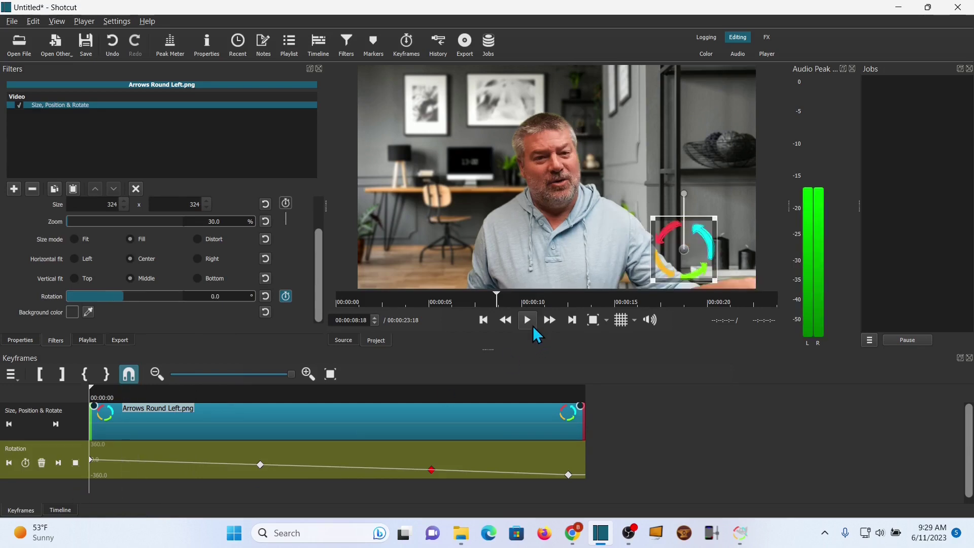
- Preview the spinning arrows, then play the POP! and arrows sequence on the full timeline
click(528, 320)
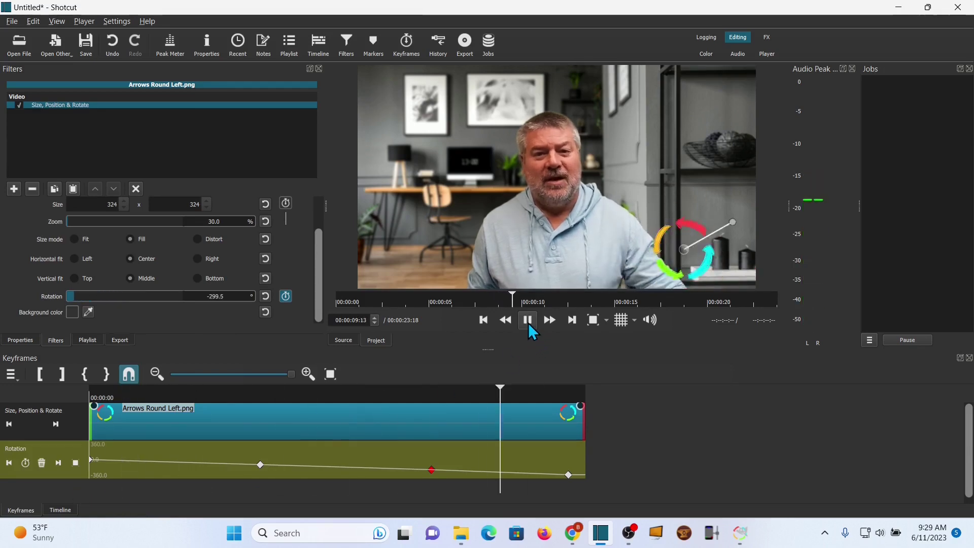
click(529, 320)
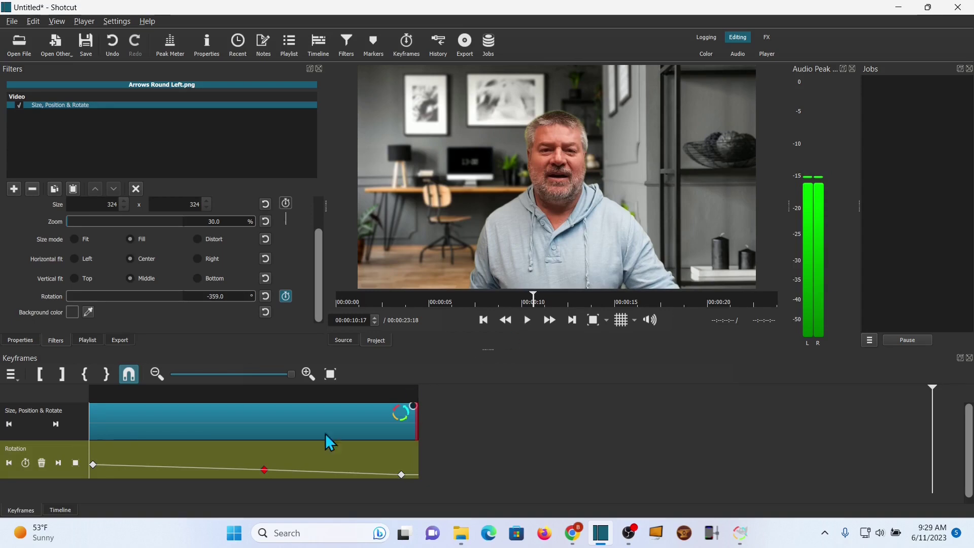
click(66, 511)
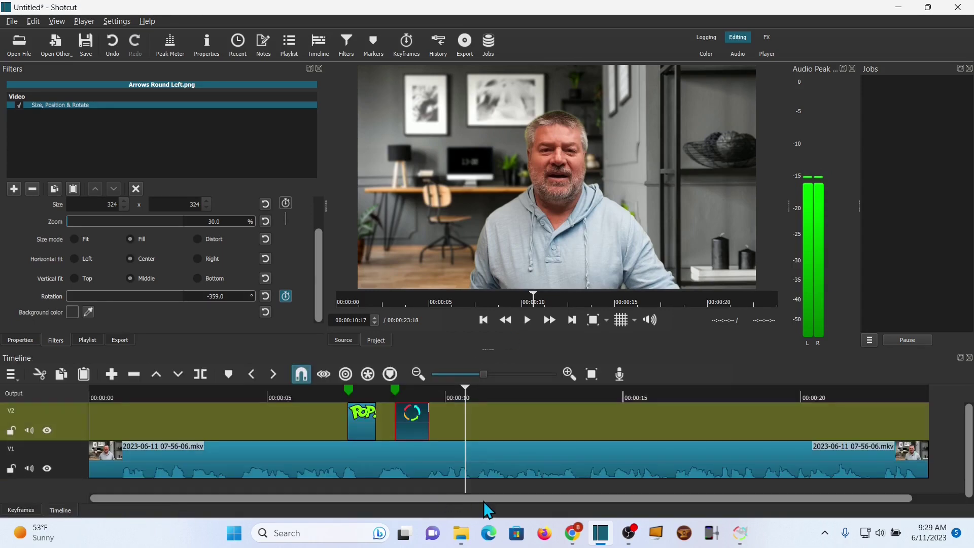
drag(464, 488, 330, 486)
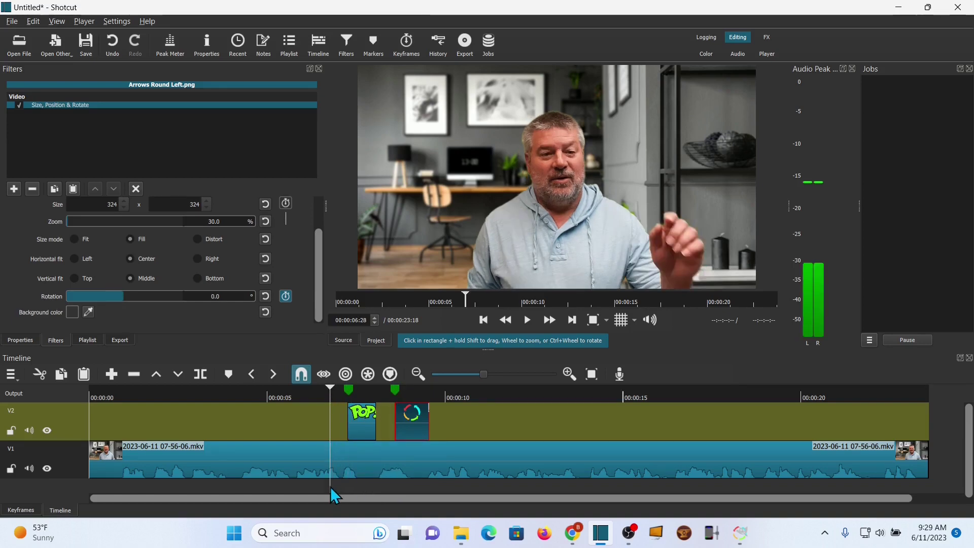
click(527, 320)
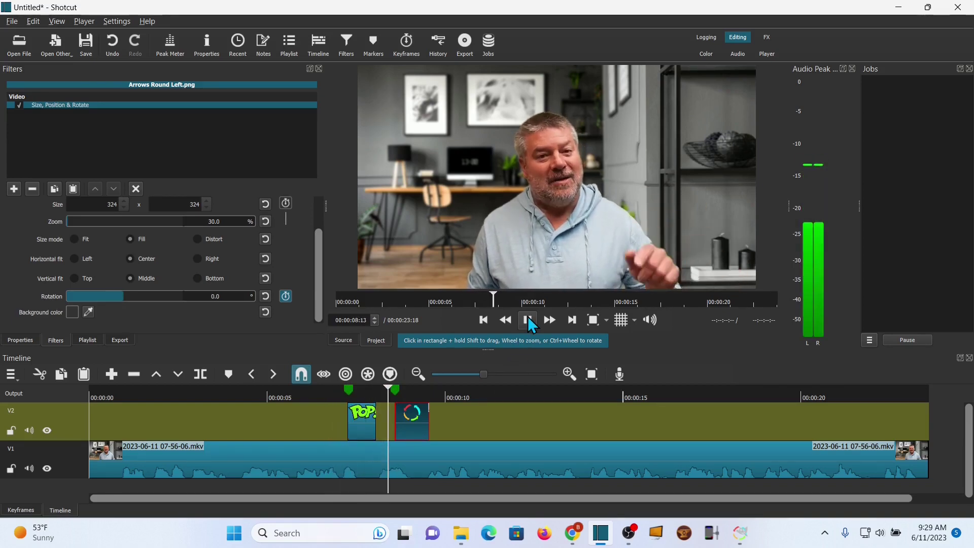